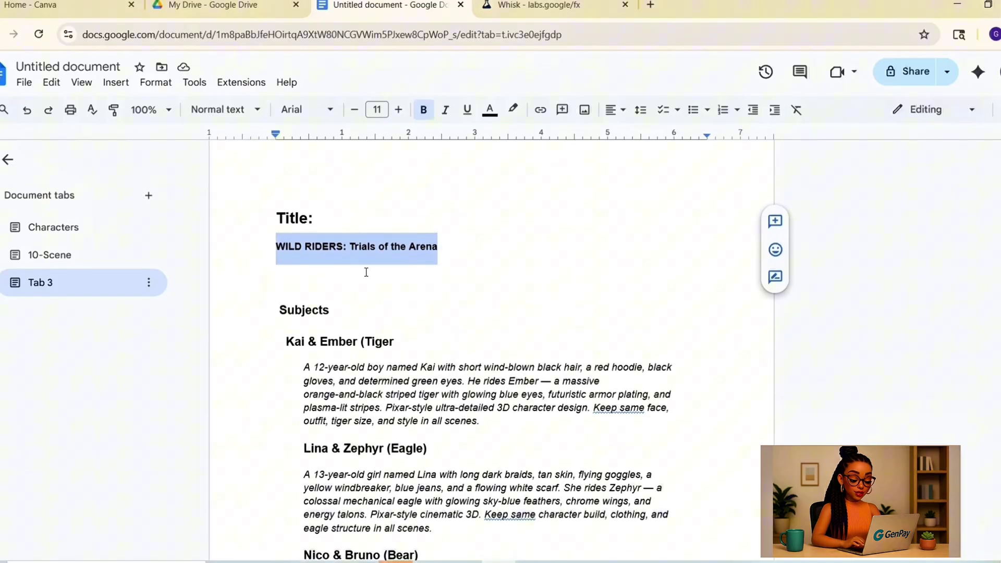
# Step: Indent the "Kai & Ember (Tiger" heading under Subjects by one tab stop
pyautogui.scroll(-1, 366, 272)
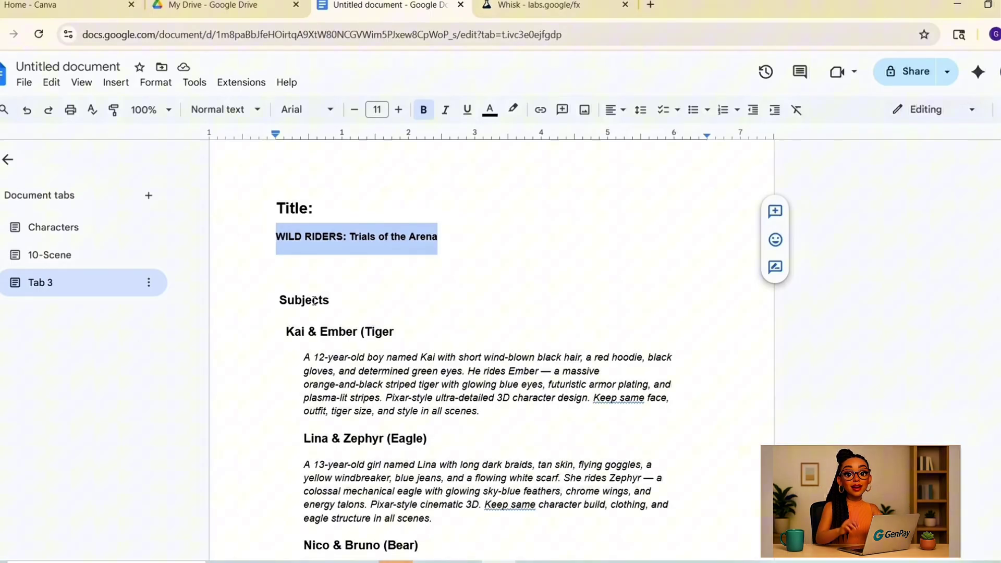
pyautogui.doubleClick(314, 301)
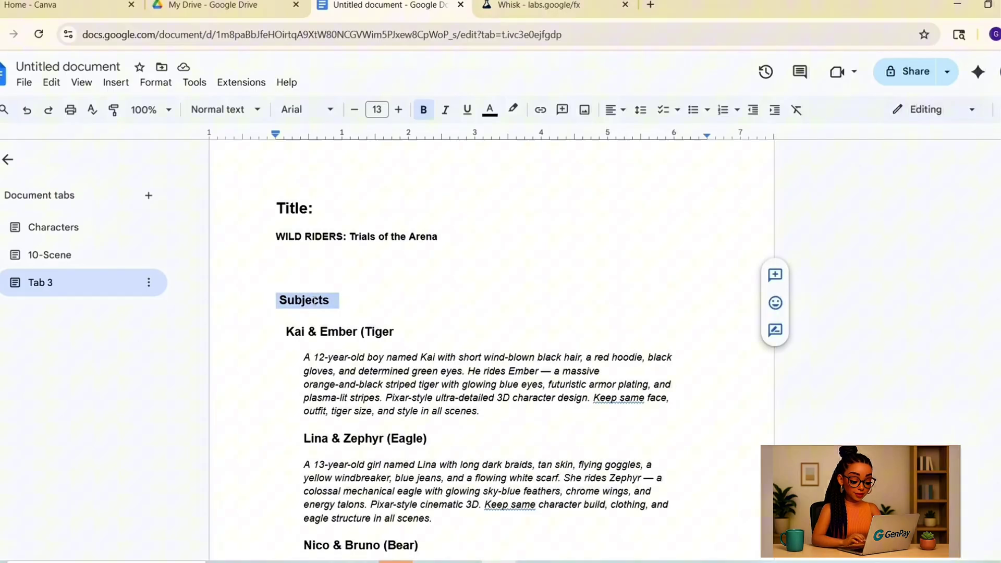
pyautogui.click(319, 321)
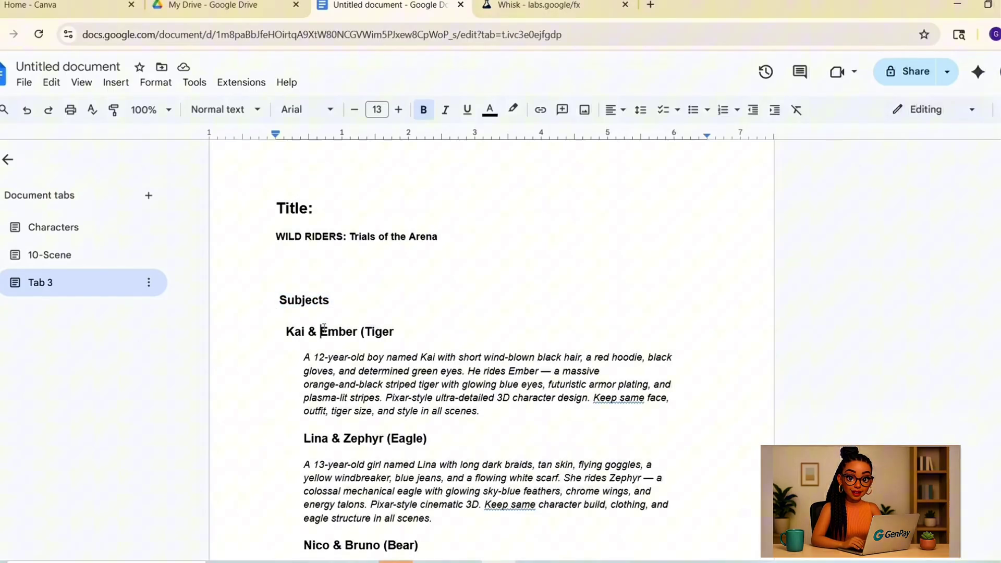
pyautogui.tripleClick(323, 330)
pyautogui.scroll(-2, 324, 327)
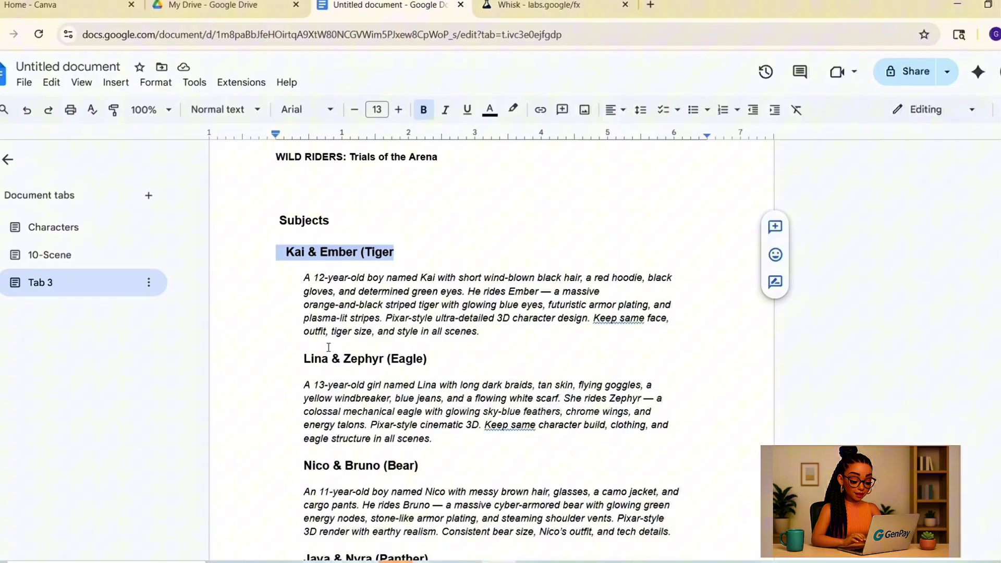
pyautogui.click(284, 251)
pyautogui.press('Tab')
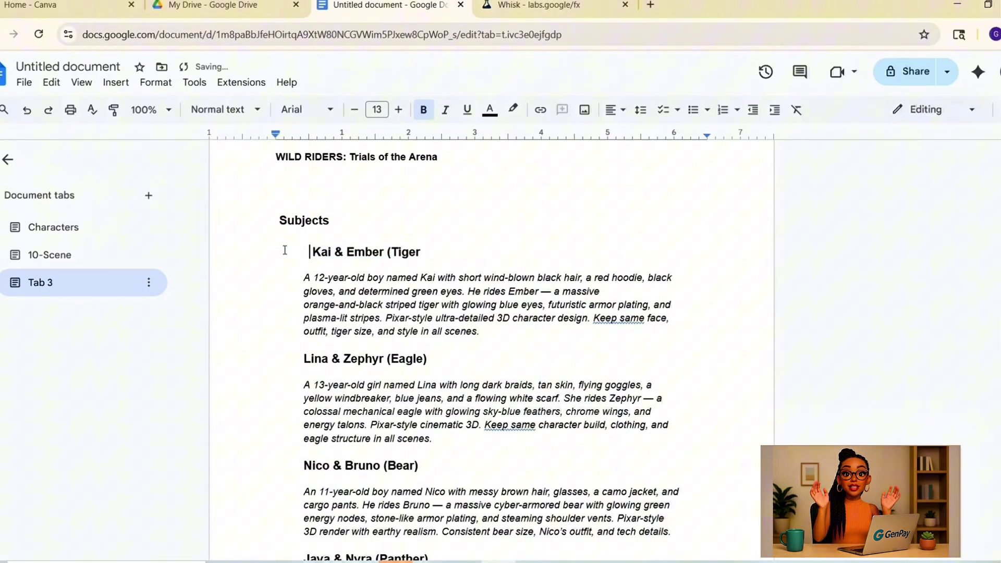
# Step: Examine the remaining rider headings and descriptions under Subjects, plus the Scene section and Style section
pyautogui.tripleClick(380, 358)
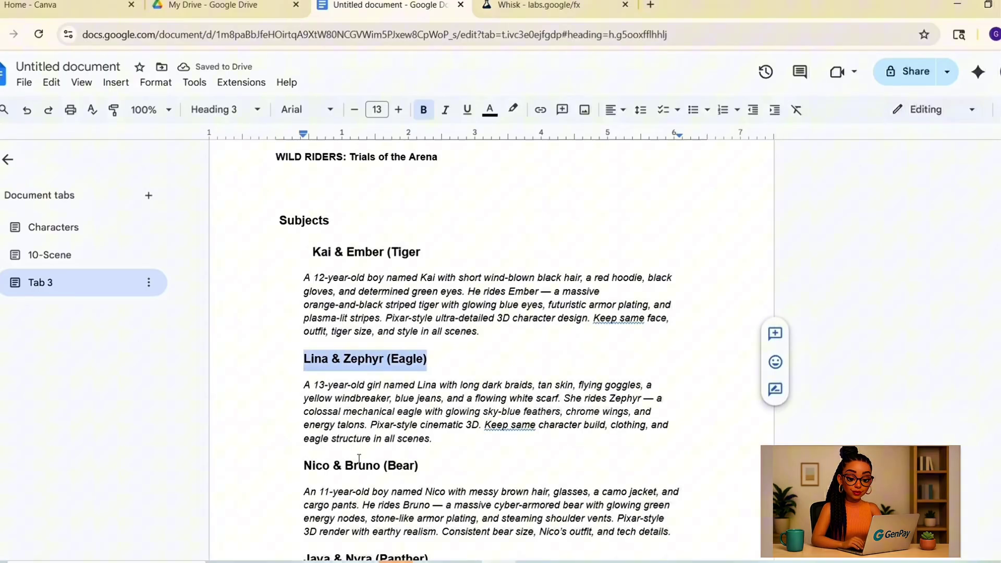
pyautogui.tripleClick(359, 466)
pyautogui.scroll(-3, 359, 465)
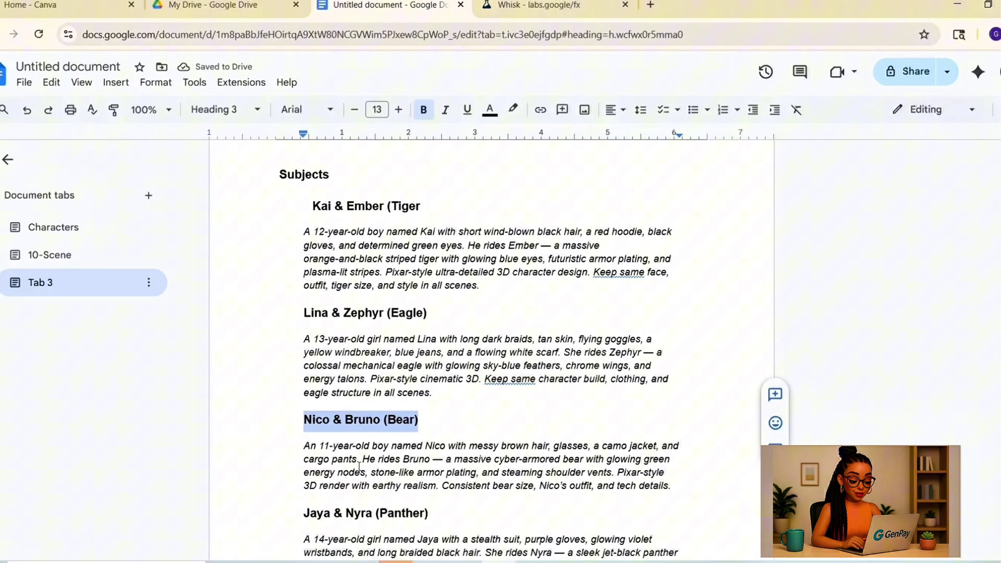
pyautogui.tripleClick(386, 405)
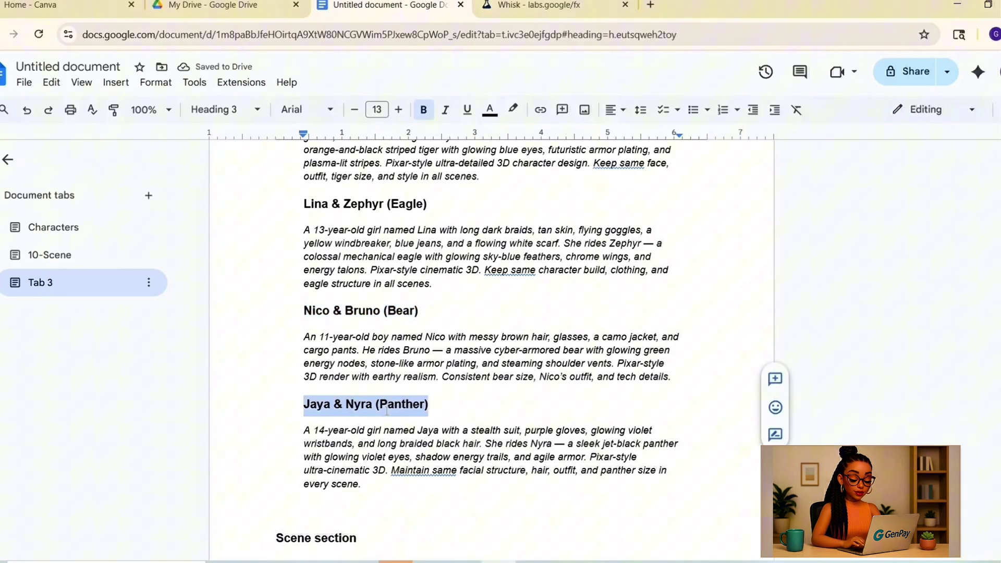
pyautogui.scroll(-2, 386, 411)
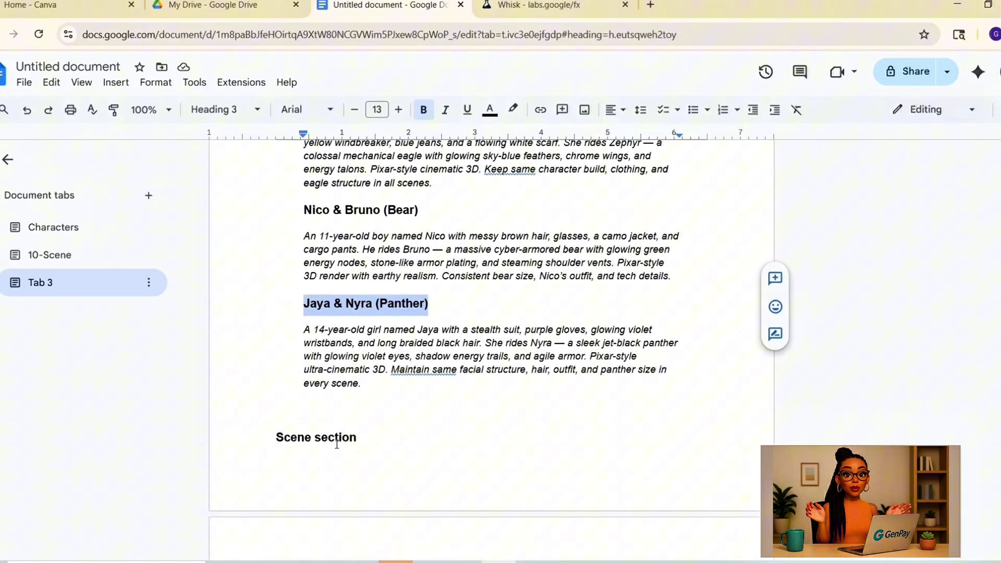
pyautogui.tripleClick(337, 444)
pyautogui.scroll(-5, 337, 444)
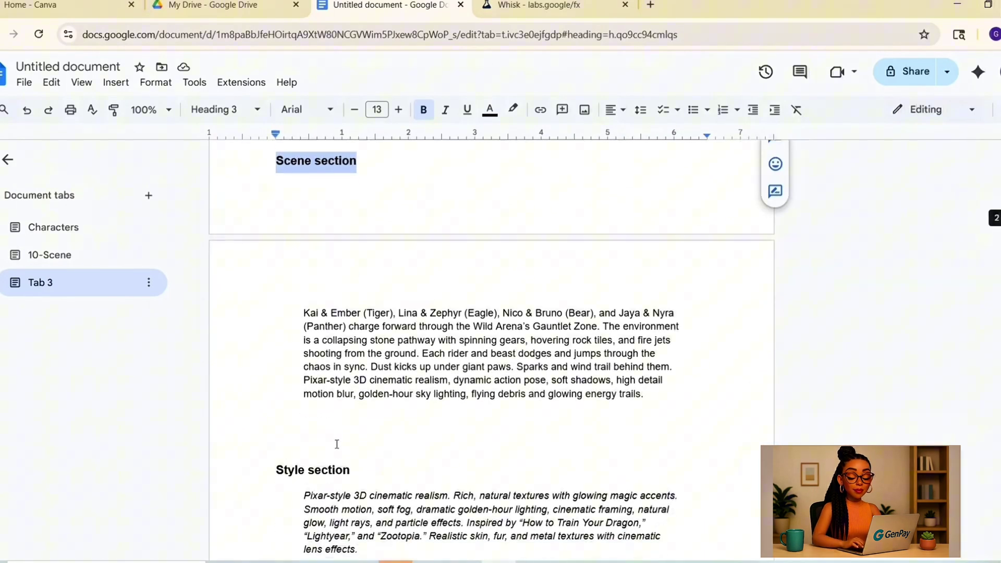
pyautogui.scroll(-1, 337, 443)
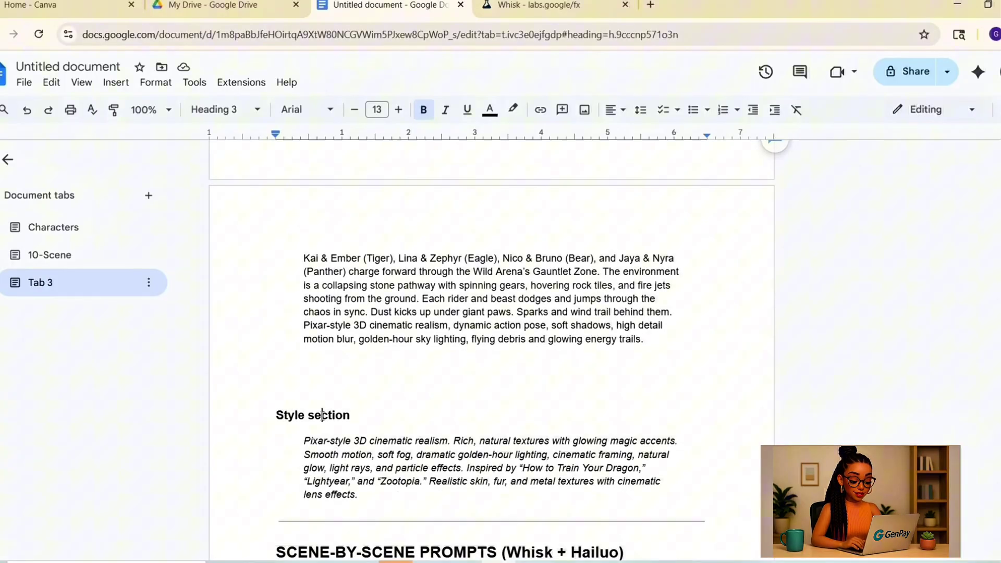
pyautogui.tripleClick(322, 416)
pyautogui.scroll(-2, 322, 416)
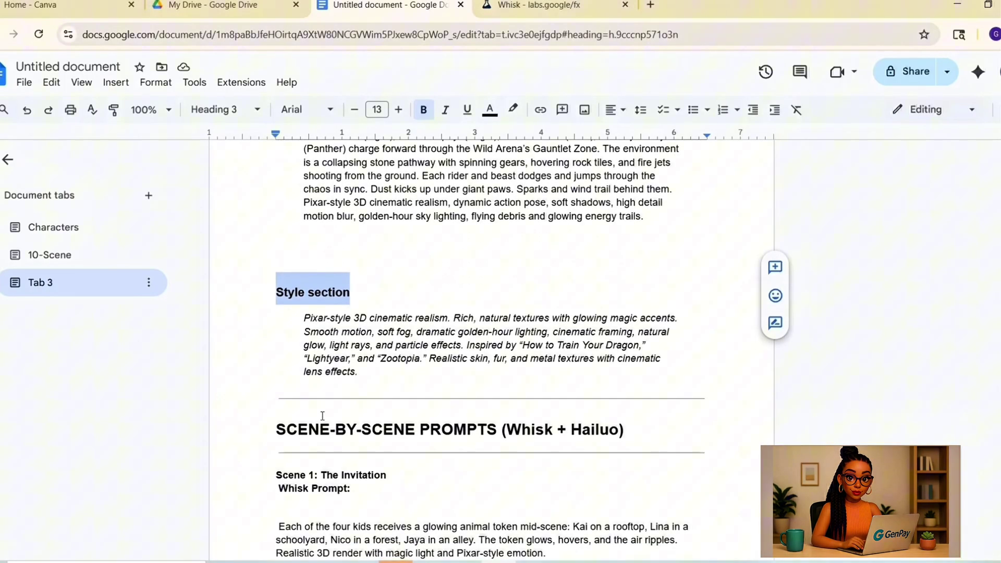
# Step: Review the Whisk and Hailuo prompts for each scene under "SCENE-BY-SCENE PROMPTS", from Scene 1 through Scene 10
pyautogui.tripleClick(323, 425)
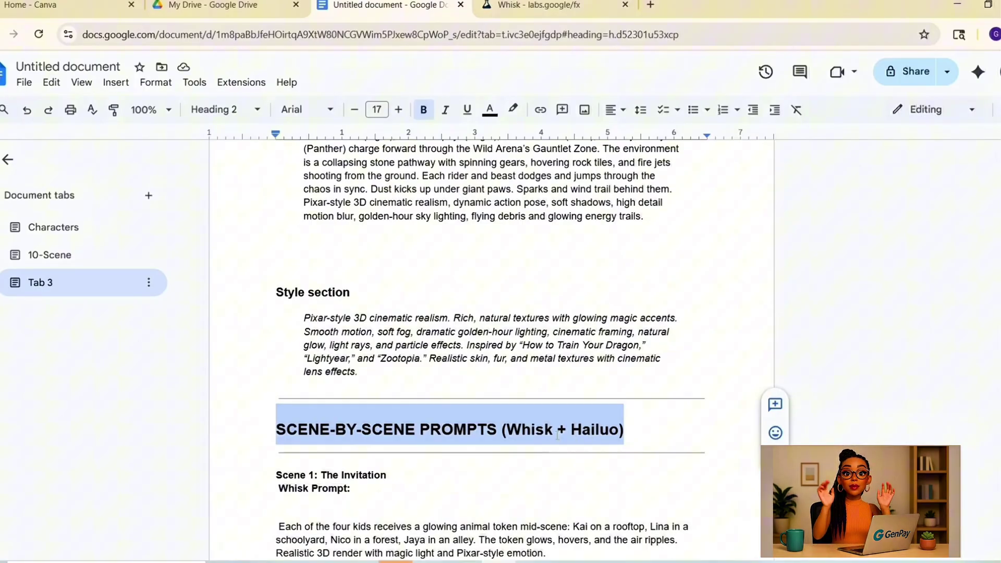
pyautogui.scroll(-2, 466, 466)
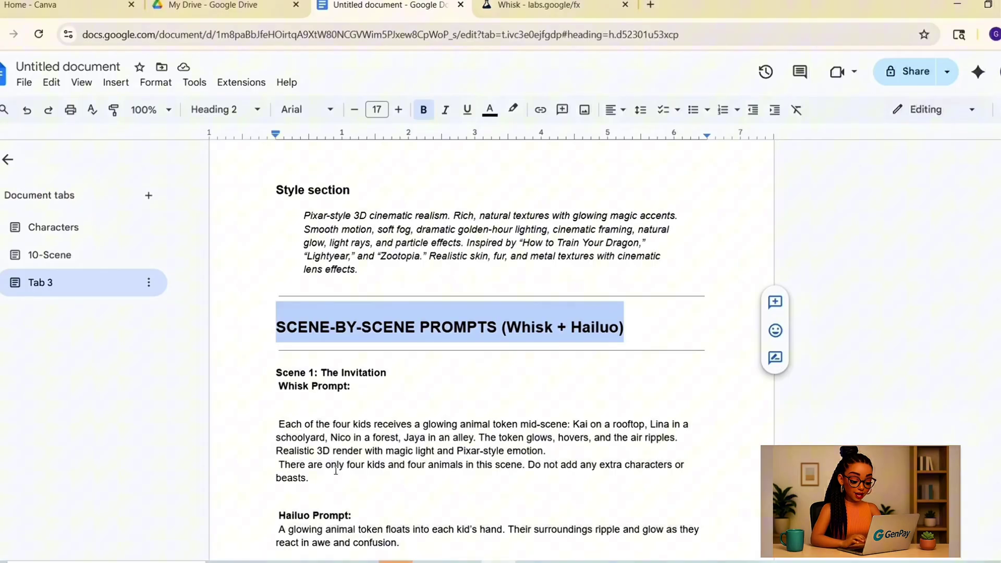
pyautogui.scroll(-5, 335, 470)
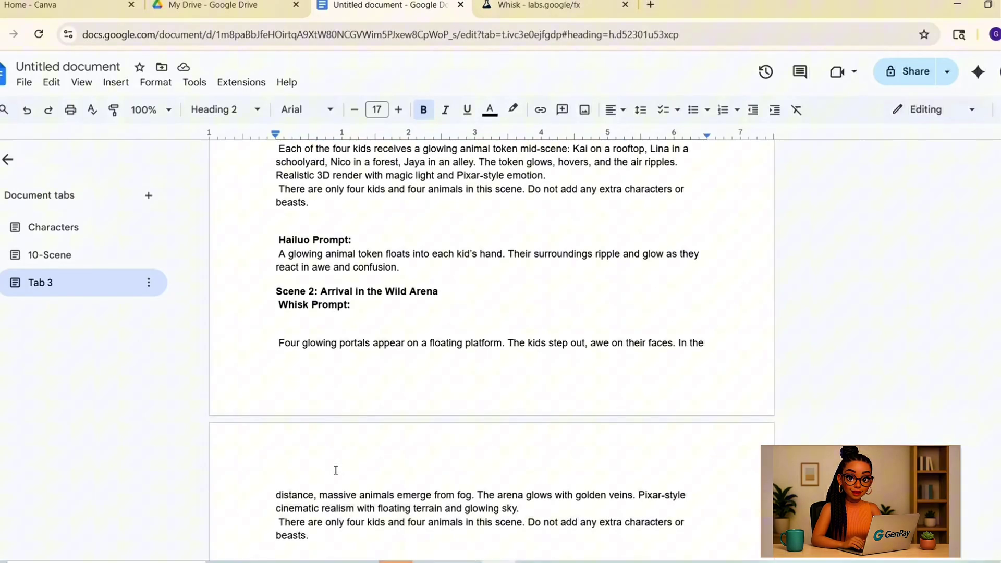
pyautogui.scroll(-5, 335, 470)
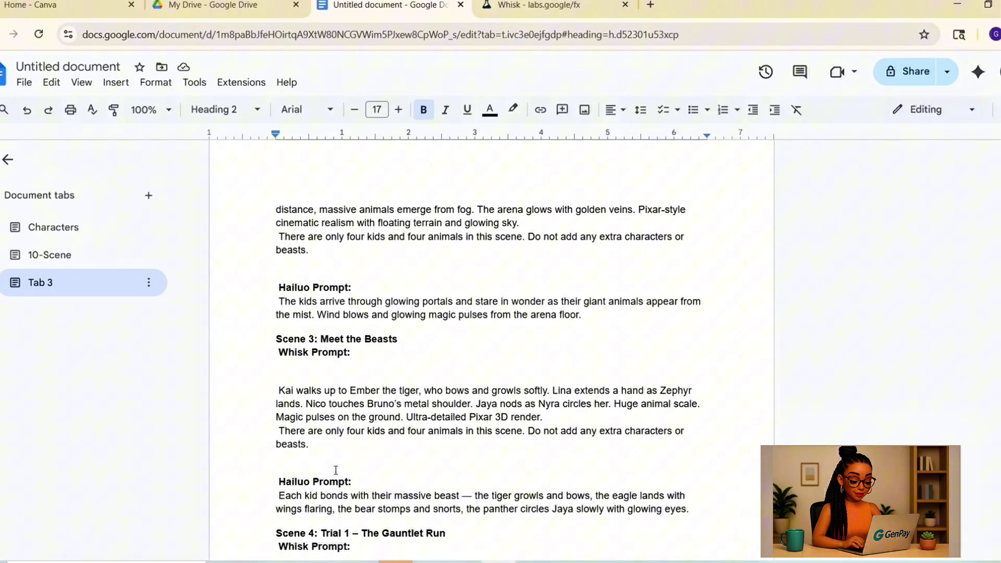
pyautogui.scroll(-8, 336, 470)
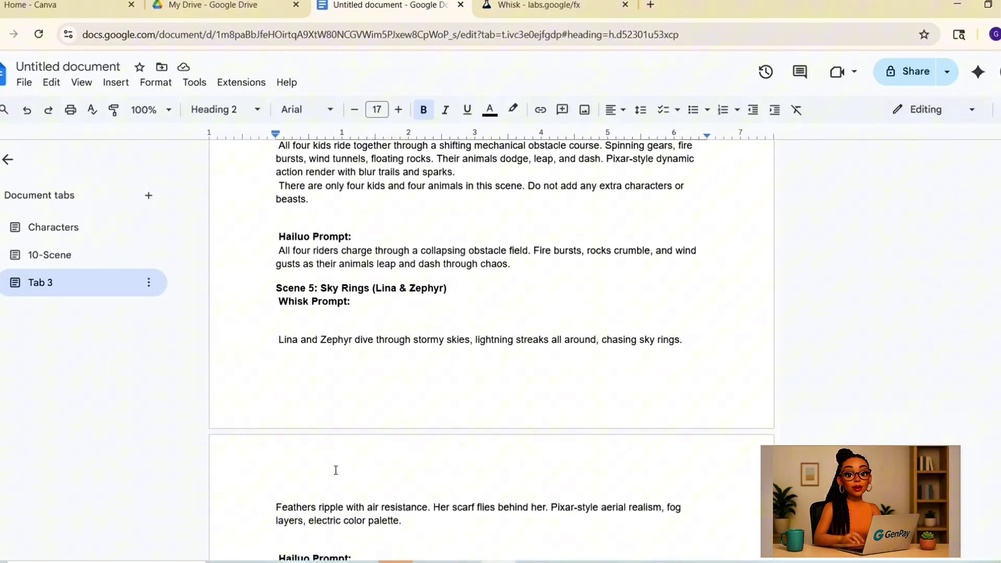
pyautogui.scroll(-10, 336, 470)
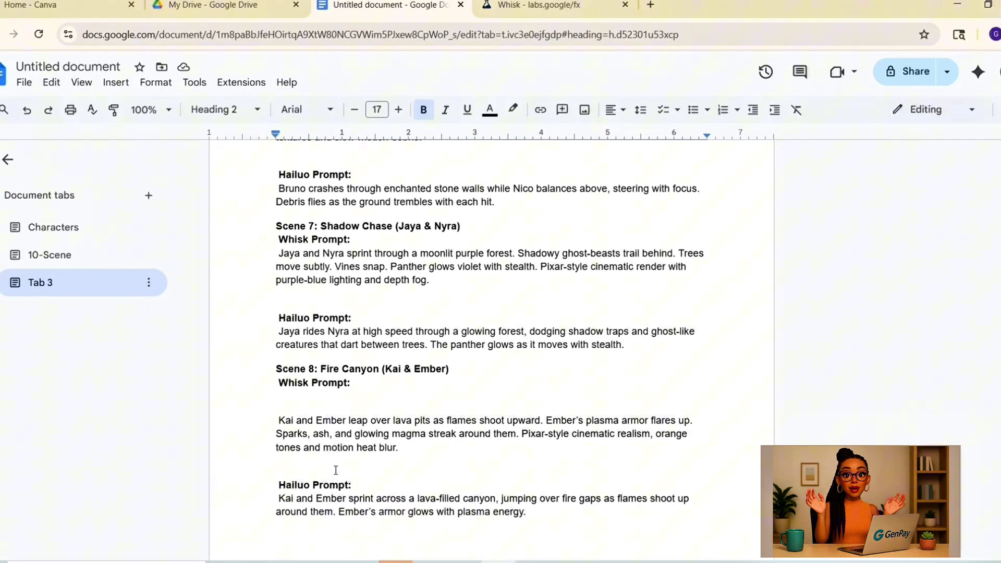
pyautogui.scroll(-7, 336, 470)
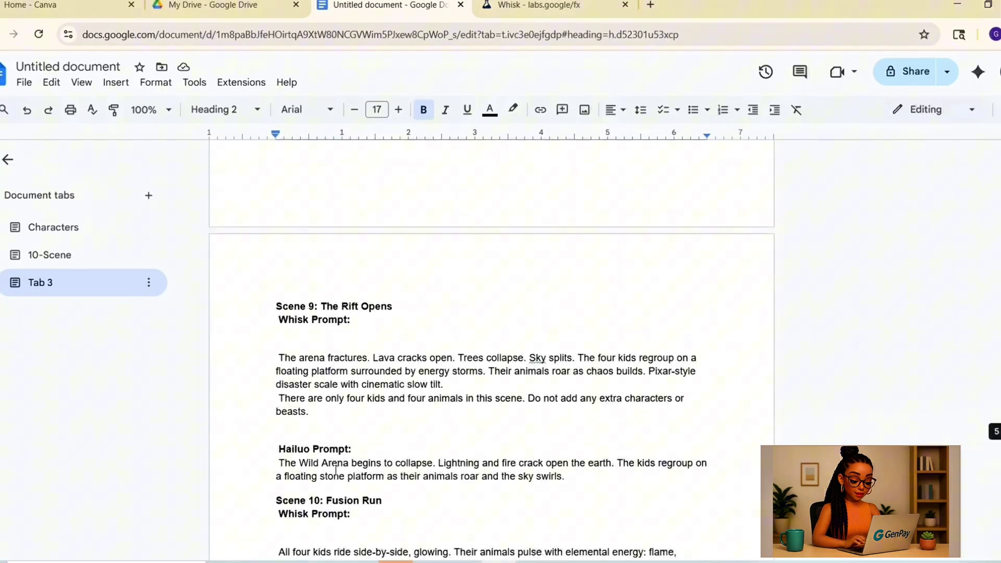
pyautogui.scroll(-7, 335, 470)
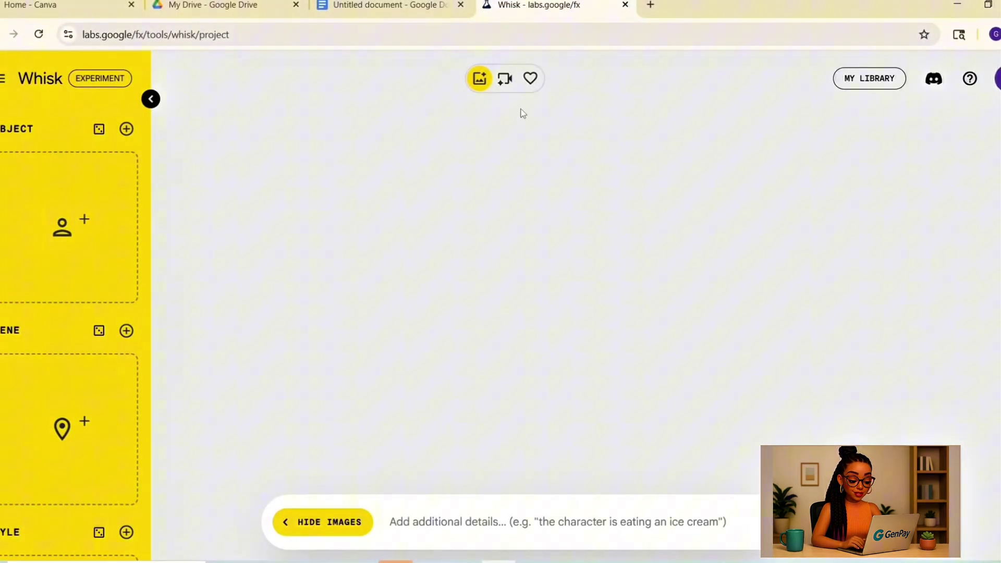
# Step: Switch to Whisk, show the image inputs, and add Subject slots until there are four
pyautogui.click(151, 99)
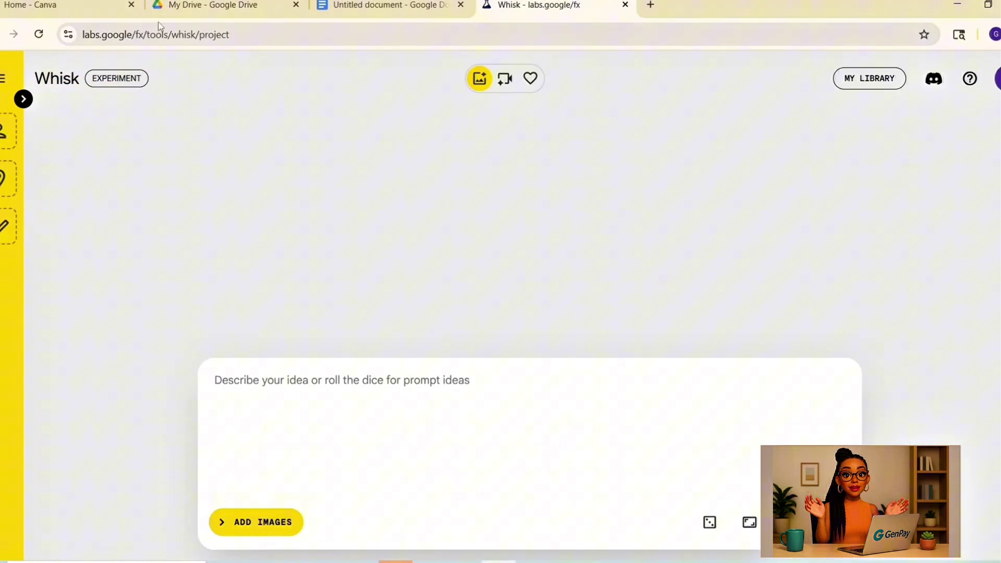
pyautogui.click(21, 99)
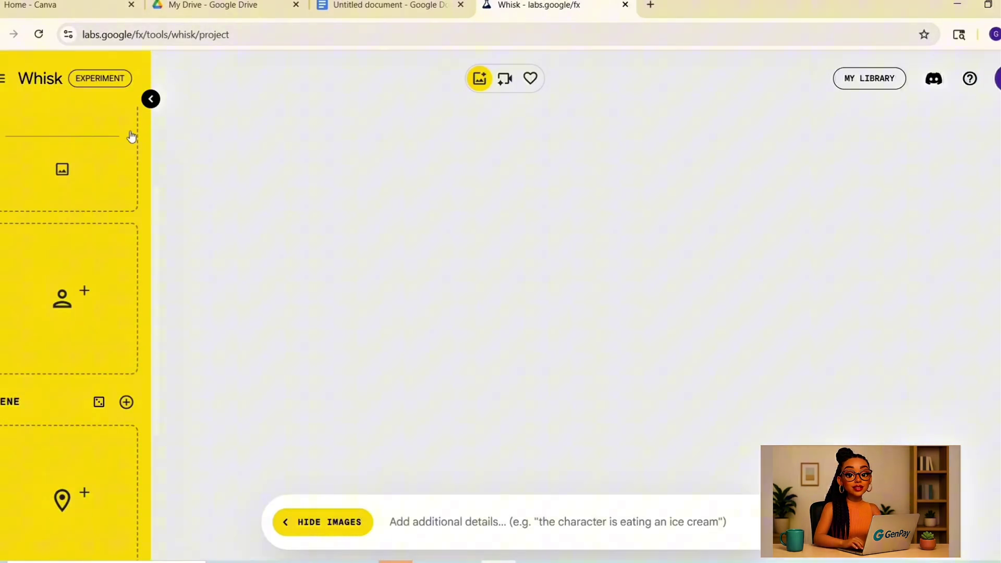
pyautogui.click(134, 123)
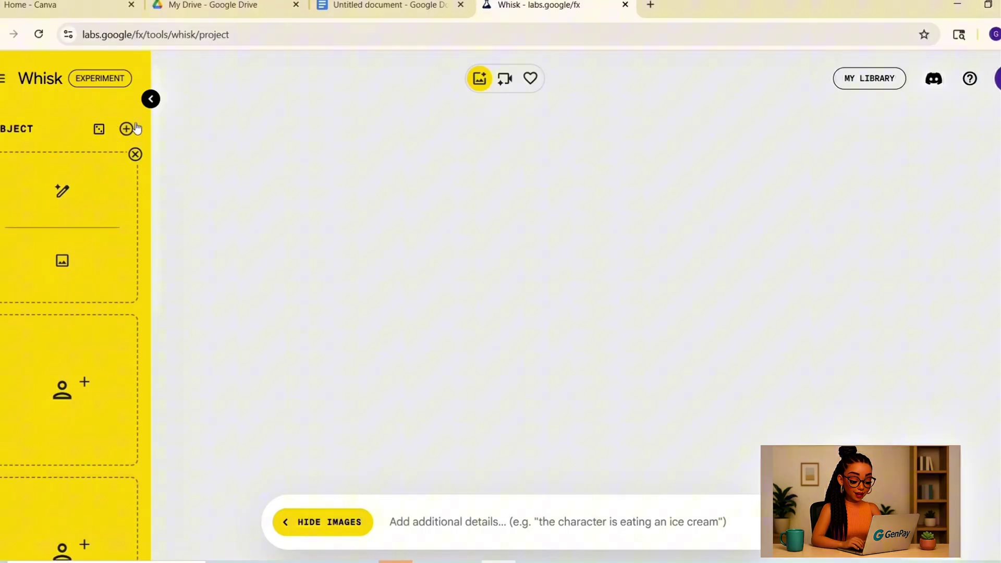
pyautogui.scroll(2, 63, 128)
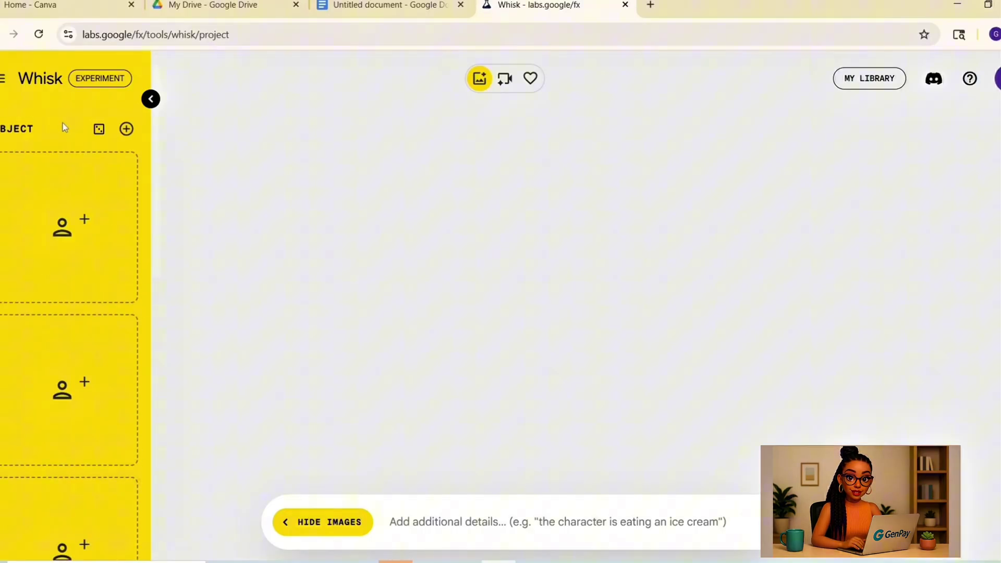
# Step: Generate the first two Subject images from the document's full descriptions of Kai riding Ember the tiger and Lina riding Zephyr the eagle
pyautogui.click(61, 185)
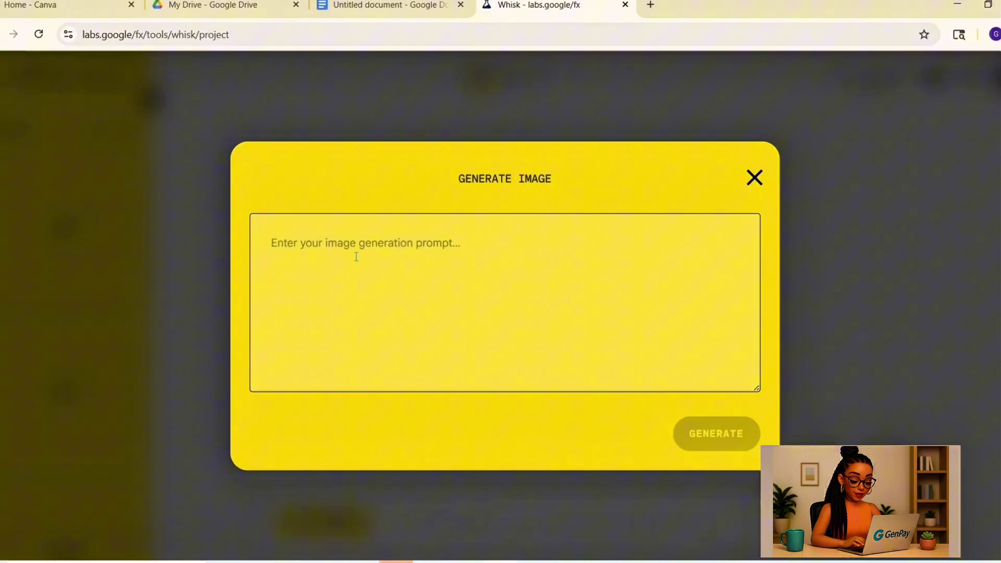
pyautogui.write('A 12-year-old boy named Kai with short wind-blown black hair, a red hoodie, black gloves, and determined green eyes. He rides Ember — a massive orange-and-black striped tiger with glowing blue eyes, futuristic armor plating, and plasma-lit stripes. Pixar-style ultra-detailed 3D character design. Keep same face, outfit, tiger size, and style in all scenes.')
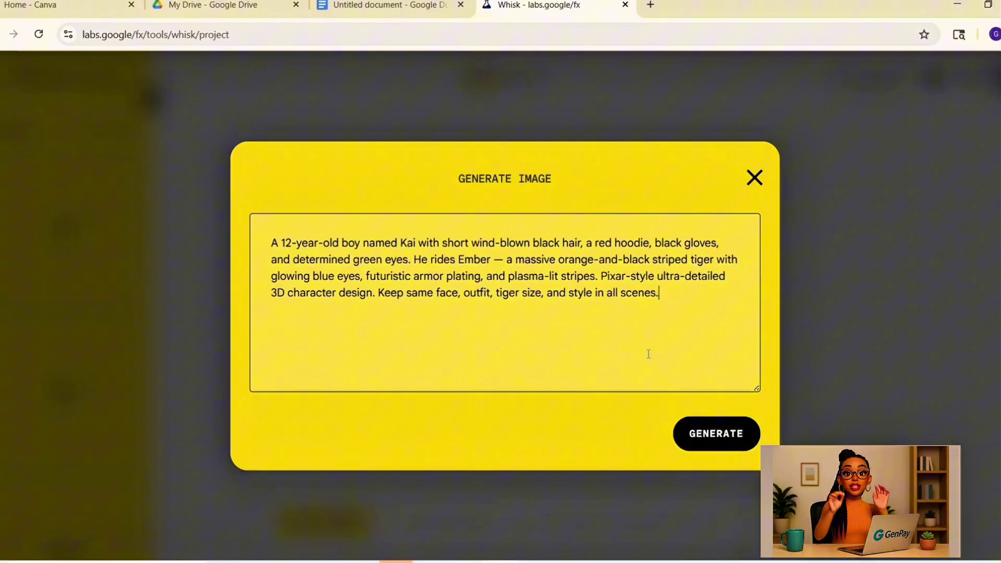
pyautogui.click(702, 433)
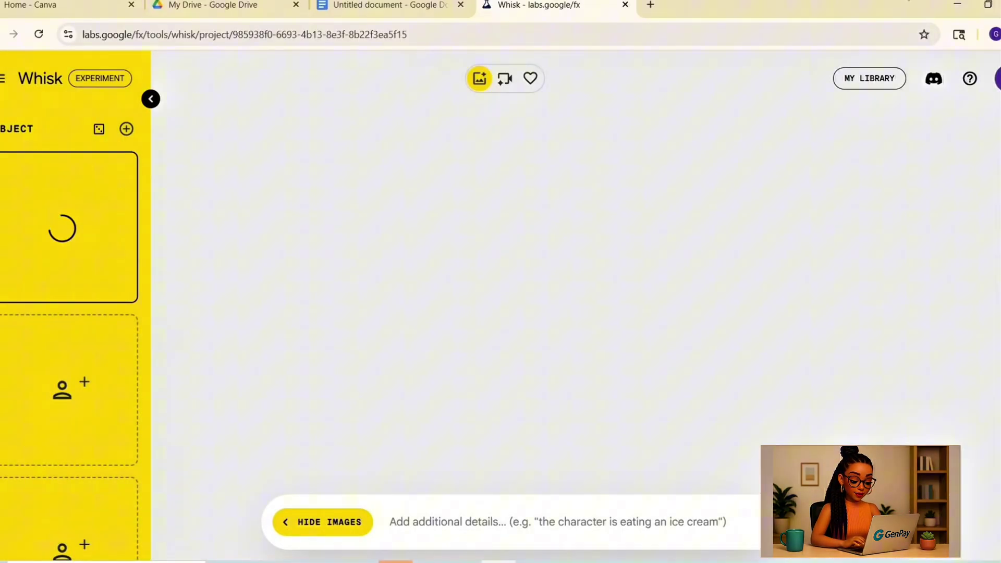
pyautogui.click(74, 353)
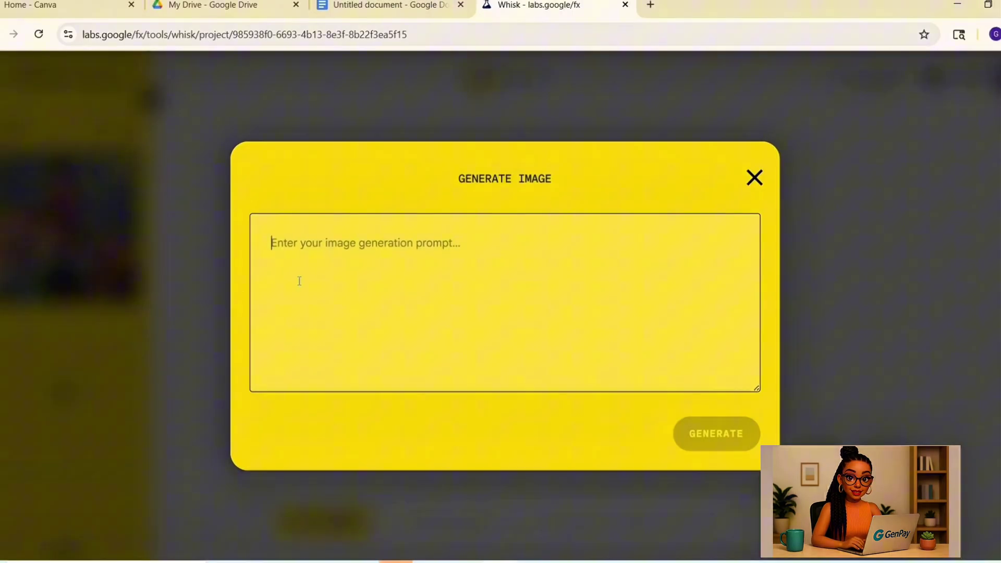
pyautogui.write('A 13-year-old girl named Lina with long dark braids, tan skin, flying goggles, a yellow windbreaker, blue jeans, and a flowing white scarf. She rides Zephyr — a colossal mechanical eagle with glowing sky-blue feathers, chrome wings, and energy talons. Pixar-style cinematic 3D. Keep same character build, clothing, and eagle structure in all scenes.')
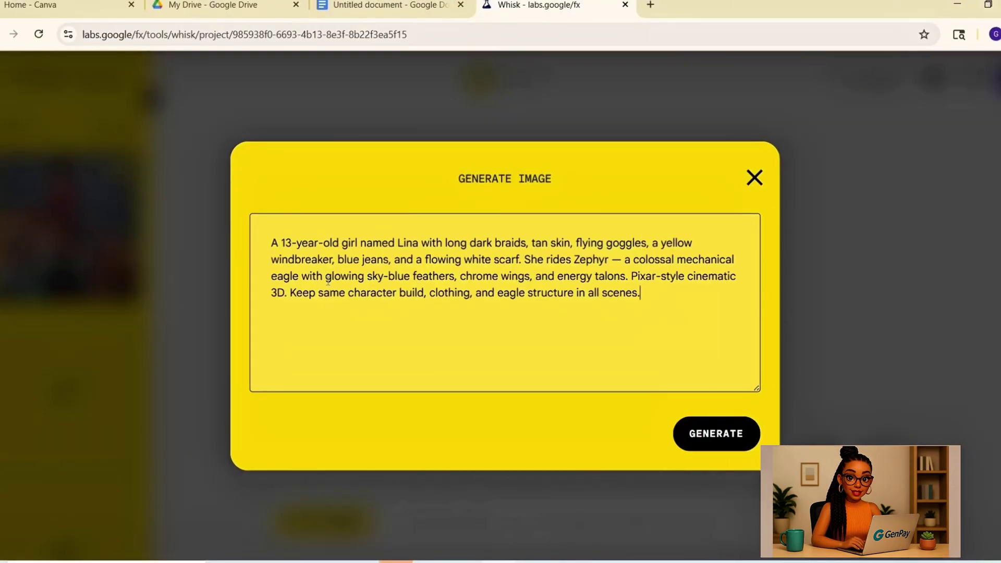
pyautogui.click(738, 430)
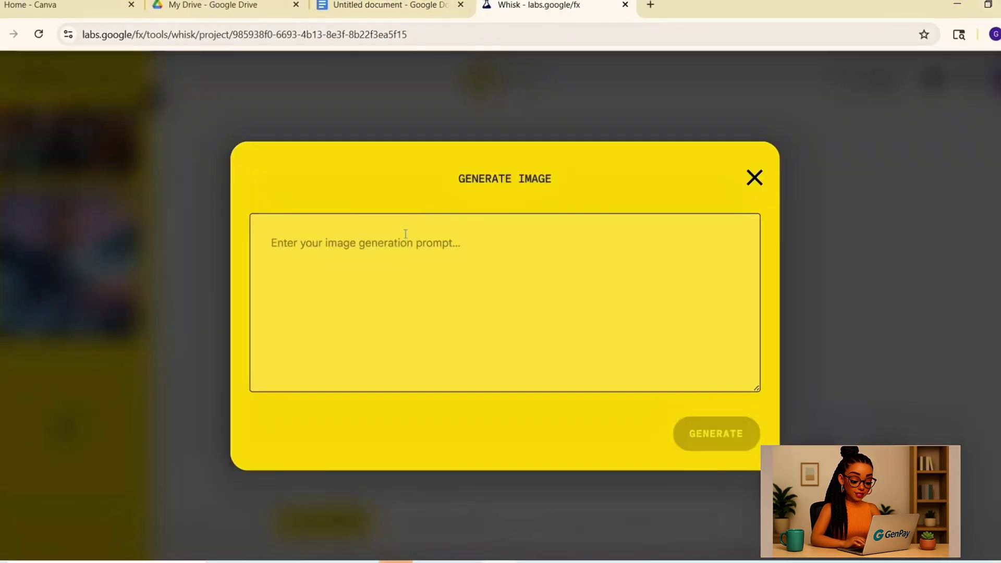
# Step: Generate the third and fourth Subject images from the document's full descriptions of Nico riding Bruno the bear and Jaya riding Nyra the panther
pyautogui.write('An 11-year-old boy named Nico with messy brown hair, glasses, a camo jacket, and cargo pants. He rides Bruno — a massive cyber-armored bear with glowing green energy nodes, stone-like armor plating, and steaming shoulder vents. Pixar-style 3D render with earthy realism. Consistent bear size, Nico’s outfit, and tech details.')
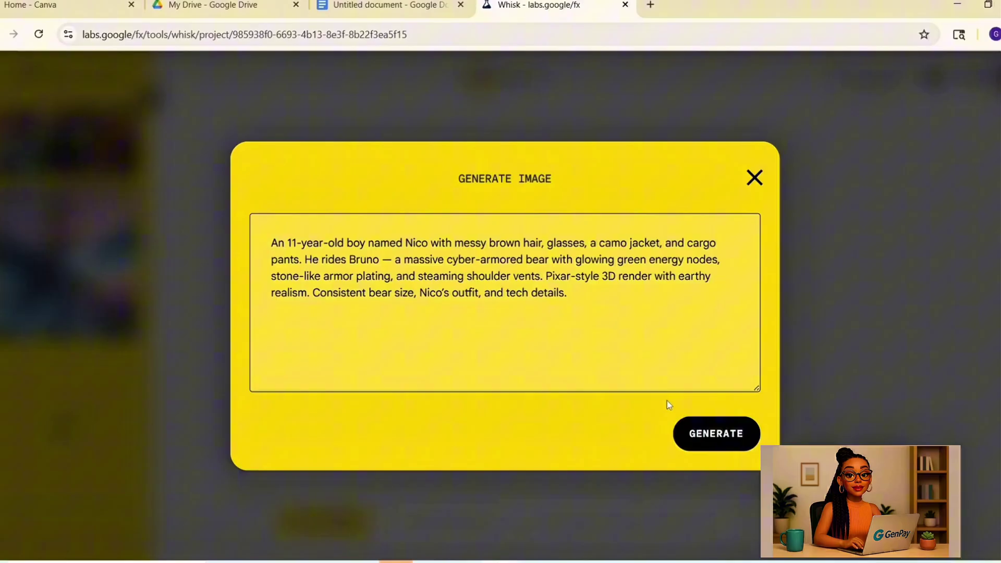
pyautogui.click(699, 434)
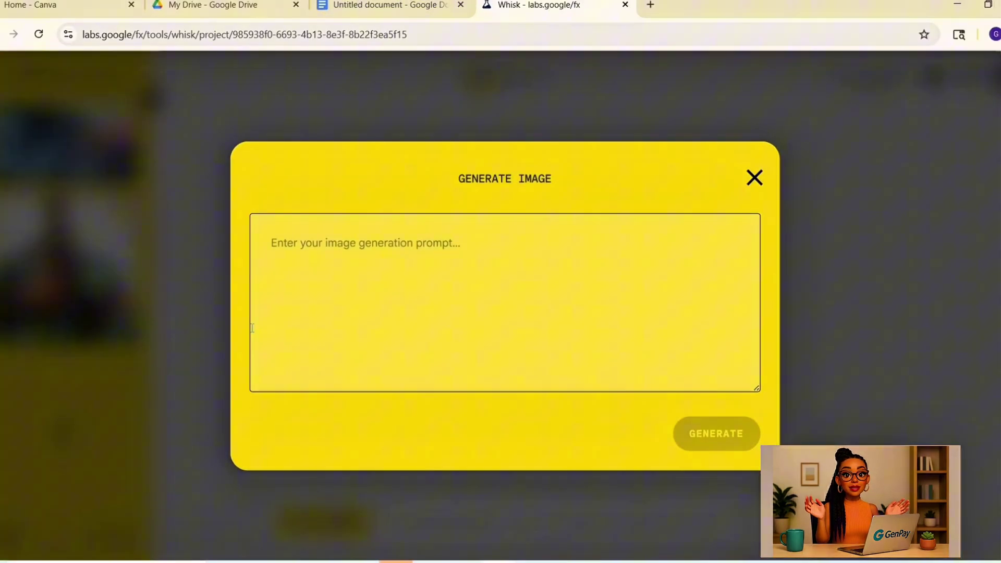
pyautogui.write('A 14-year-old girl named Jaya with a stealth suit, purple gloves, glowing violet wristbands, and long braided black hair. She rides Nyra — a sleek jet-black panther with glowing violet eyes, shadow energy trails, and agile armor. Pixar-style ultra-cinematic 3D. Maintain same facial structure, hair, outfit, and panther size in every scene.')
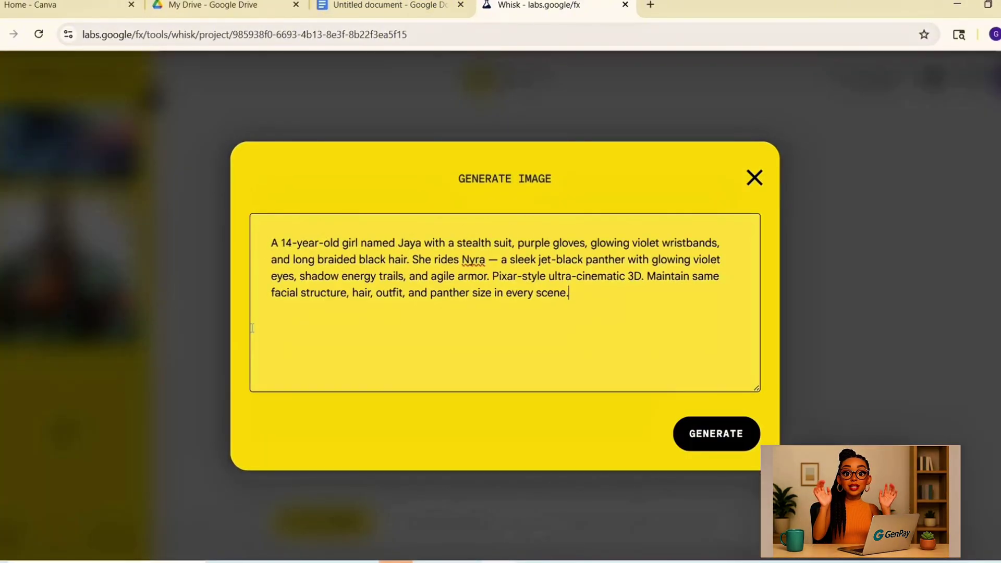
pyautogui.click(728, 435)
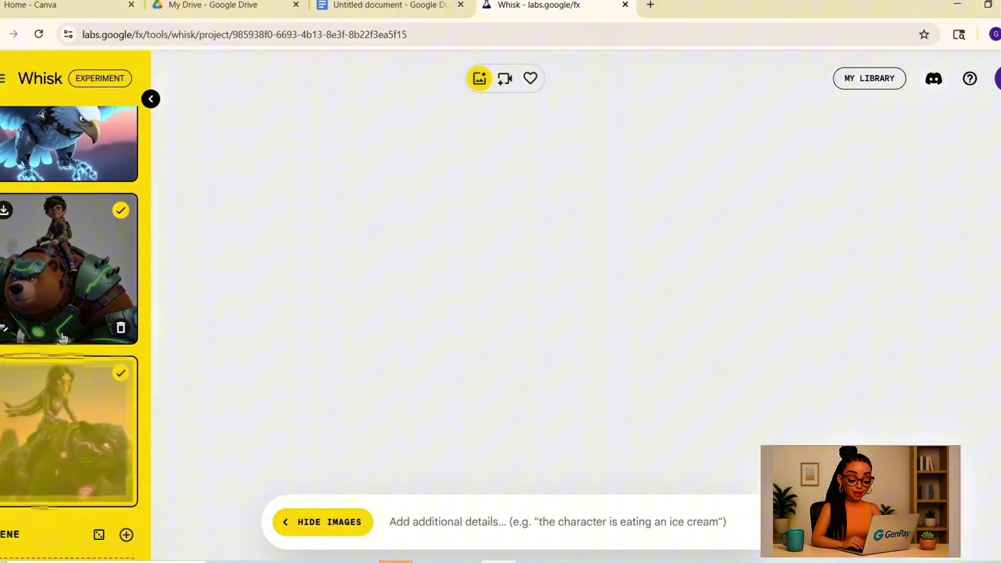
pyautogui.scroll(5, 73, 417)
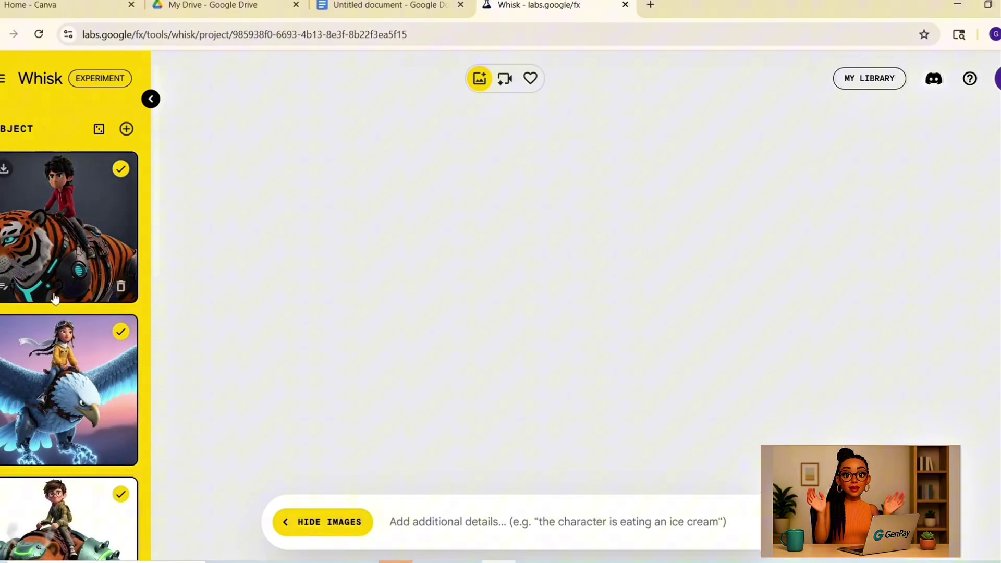
# Step: Generate the Scene image from the prompt of all four riders and beasts charging through the Wild Arena's Gauntlet Zone
pyautogui.scroll(-10, 53, 296)
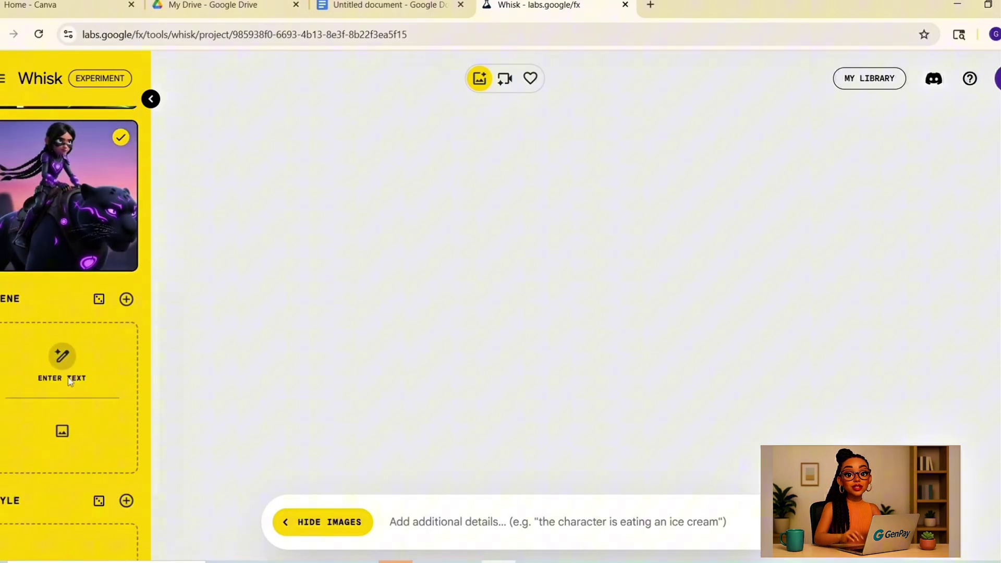
pyautogui.click(66, 370)
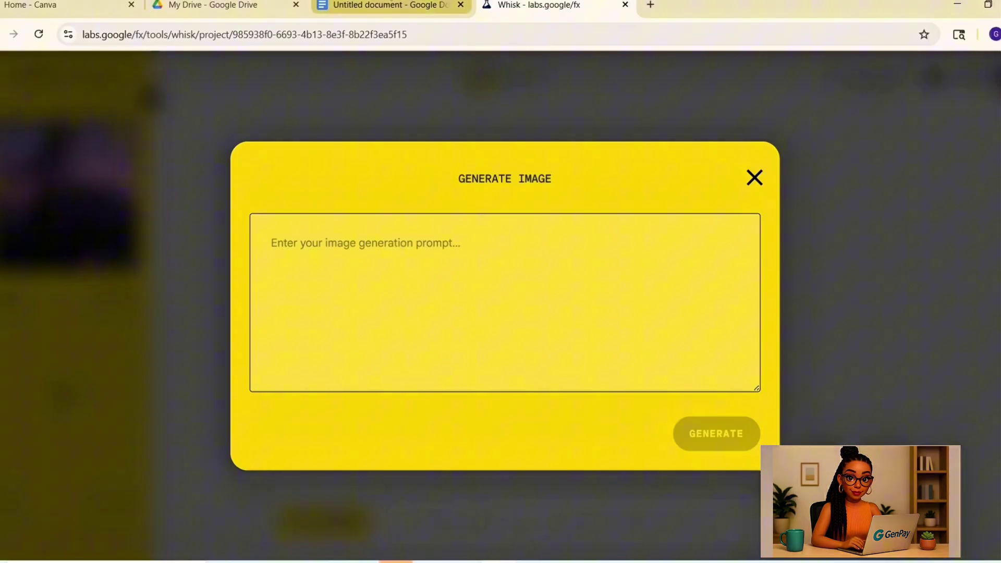
pyautogui.click(388, 6)
pyautogui.hotkey('ctrl', 'Tab')
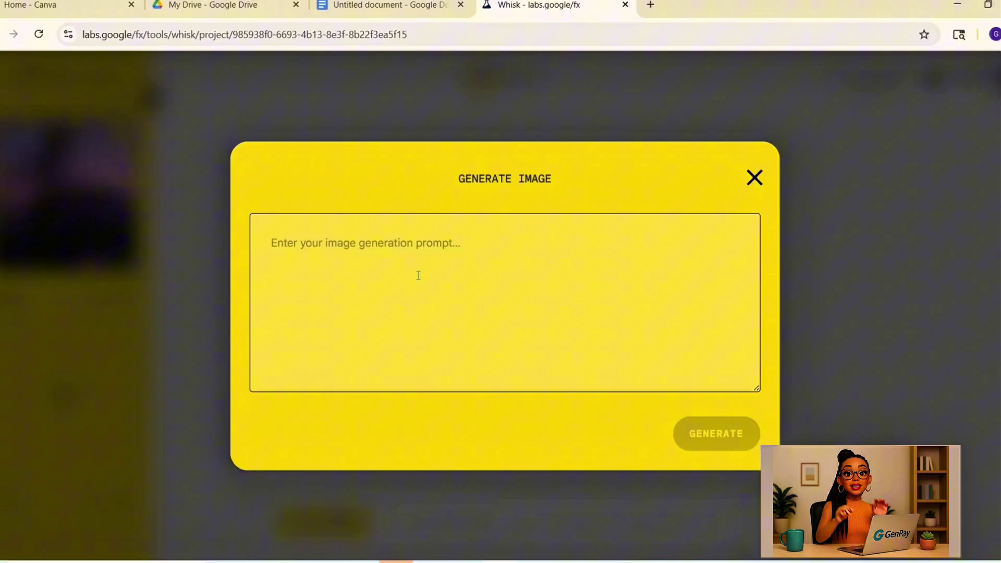
pyautogui.write('Kai & Ember (Tiger), Lina & Zephyr (Eagle), Nico & Bruno (Bear), and Jaya & Nyra (Panther) charge forward through the Wild Arena’s Gauntlet Zone. The environment is a collapsing stone pathway with spinning gears, hovering rock tiles, and fire jets shooting from the ground. Each rider and beast dodges and jumps through the chaos in sync. Dust kicks up under giant paws. Sparks and wind trail behind them. Pixar-style 3D cinematic realism, dynamic action pose, soft shadows, high detail motion blur, golden-hour sky lighting, flying debris and glowing energy trails.')
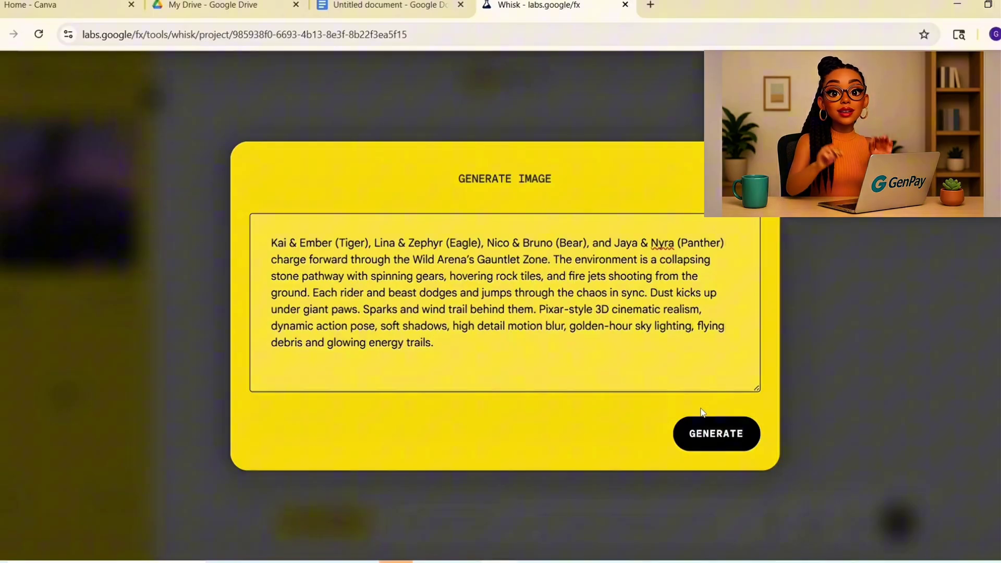
pyautogui.click(711, 447)
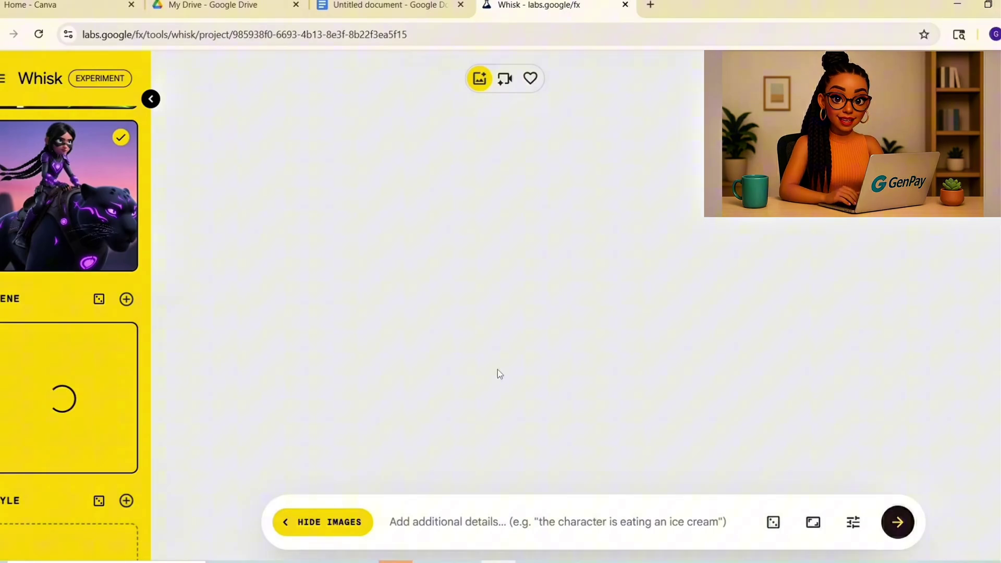
# Step: Generate the Style image from the prompt for Pixar-style 3D cinematic realism with glowing magic accents and dramatic golden-hour lighting
pyautogui.scroll(-3, 64, 432)
pyautogui.click(65, 432)
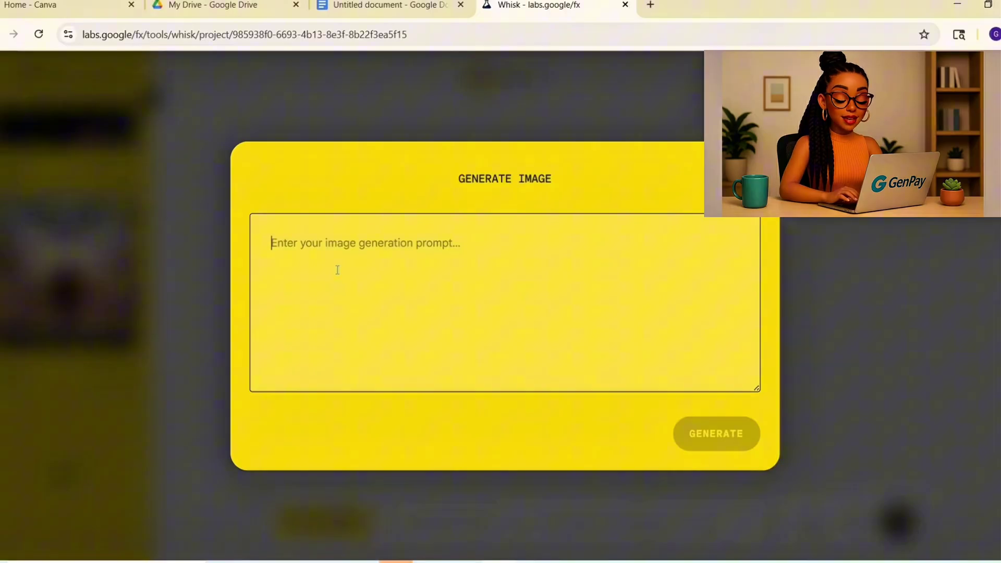
pyautogui.write('Pixar-style 3D cinematic realism. Rich, natural textures with glowing magic accents. Smooth motion, soft fog, dramatic golden-hour lighting, cinematic framing, natural glow, light rays, and particle effects. Inspired by "How to Train Your Dragon," "Lightyear," and "Zootopia." Realistic skin, fur, and metal textures with cinematic lens effects.')
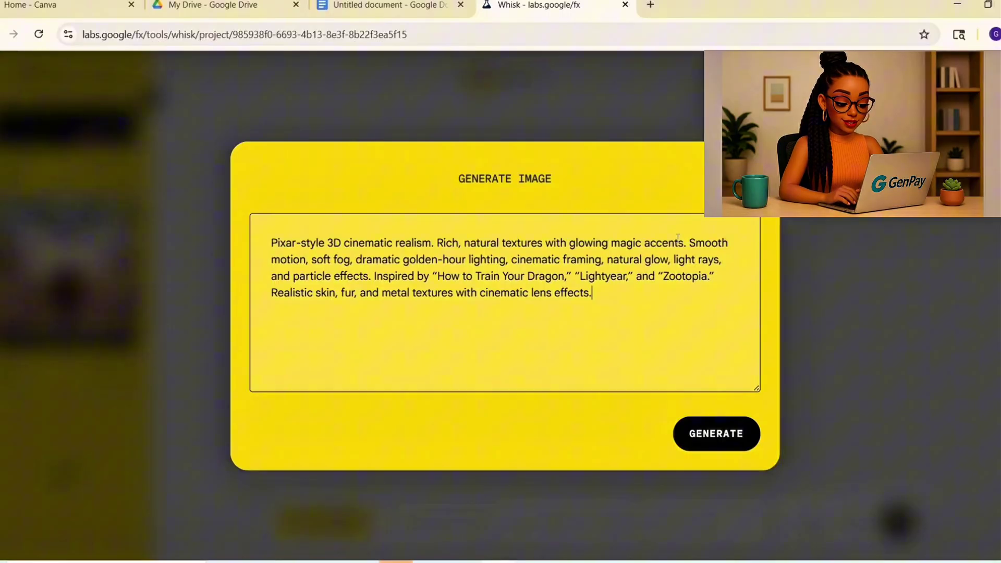
pyautogui.click(738, 438)
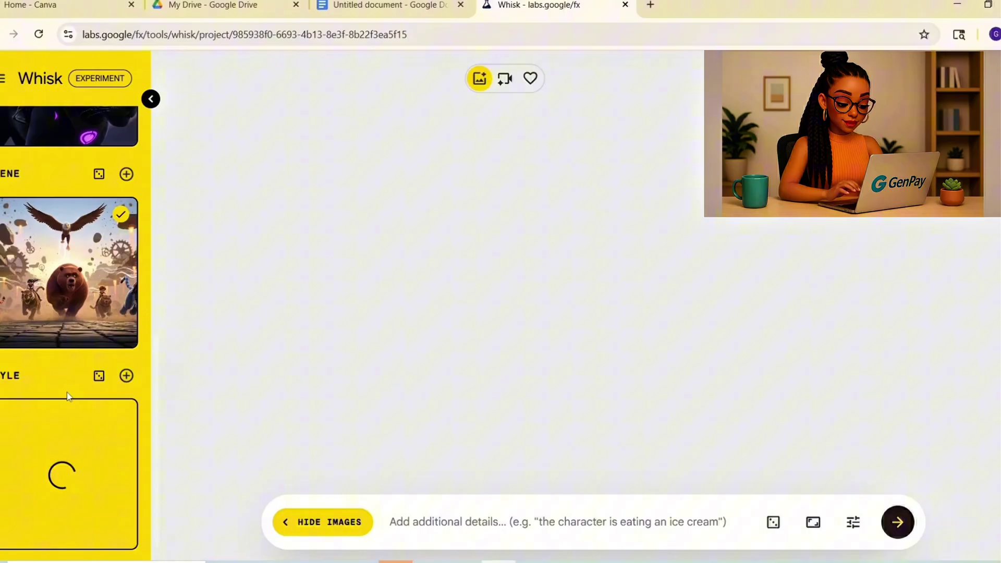
# Step: Review the four Subject images and the generated Scene and Style images
pyautogui.scroll(10, 70, 423)
pyautogui.scroll(-2, 101, 252)
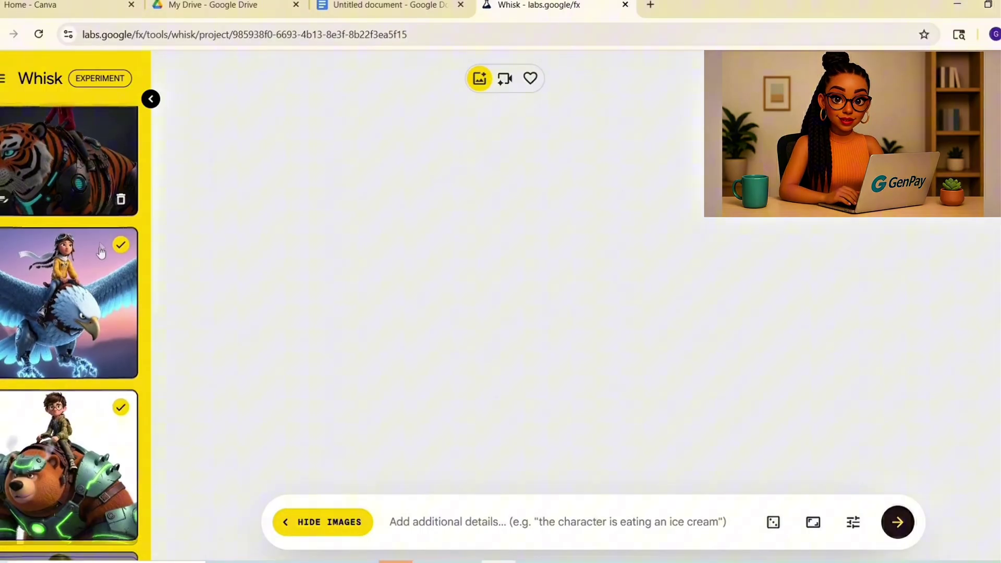
pyautogui.scroll(-4, 101, 252)
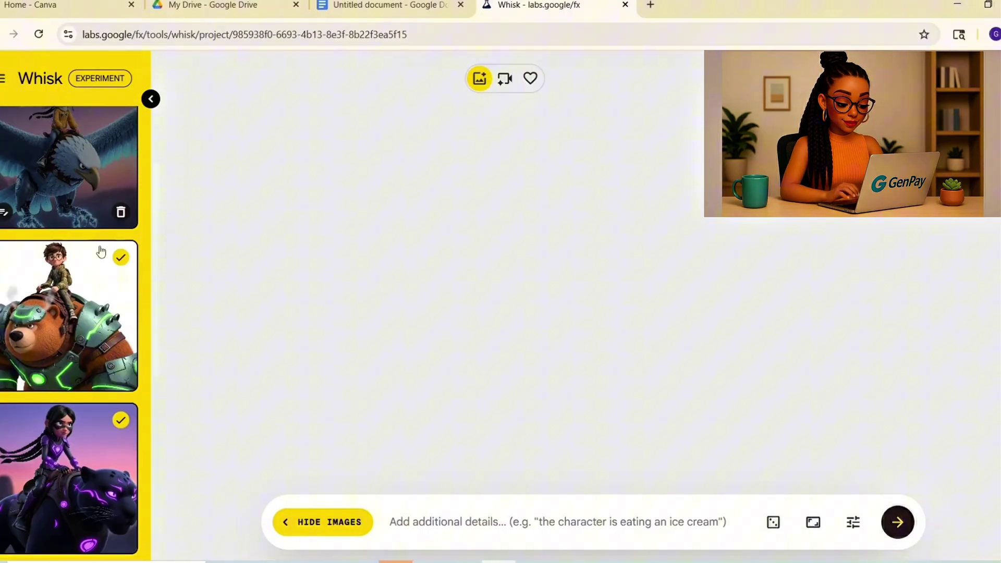
pyautogui.scroll(-1, 101, 252)
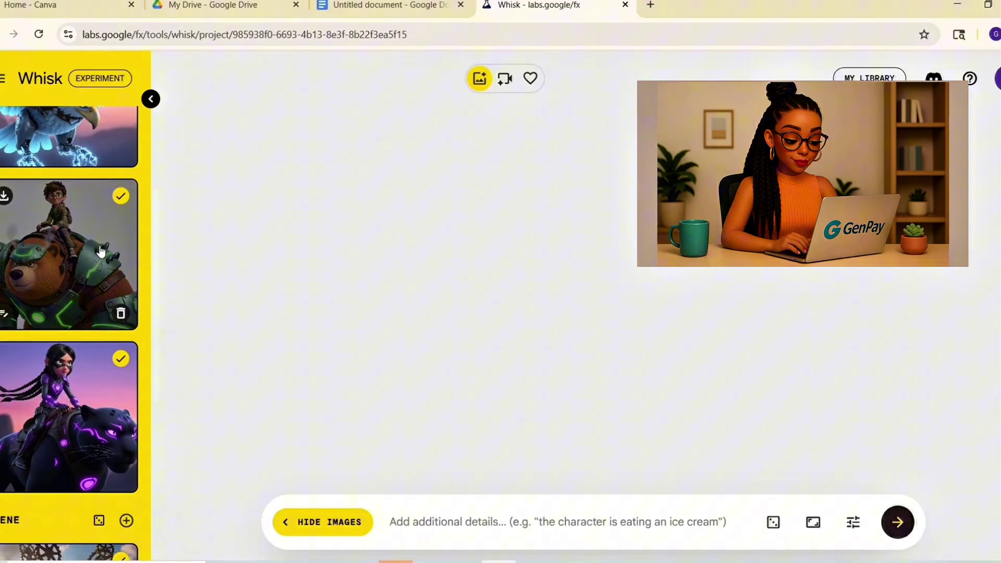
pyautogui.scroll(-3, 101, 252)
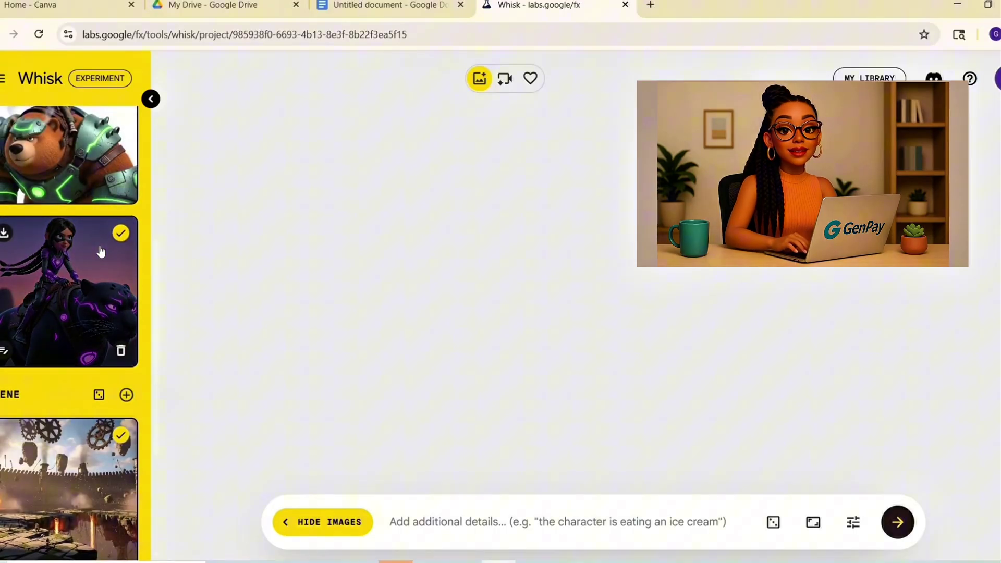
pyautogui.scroll(-4, 100, 252)
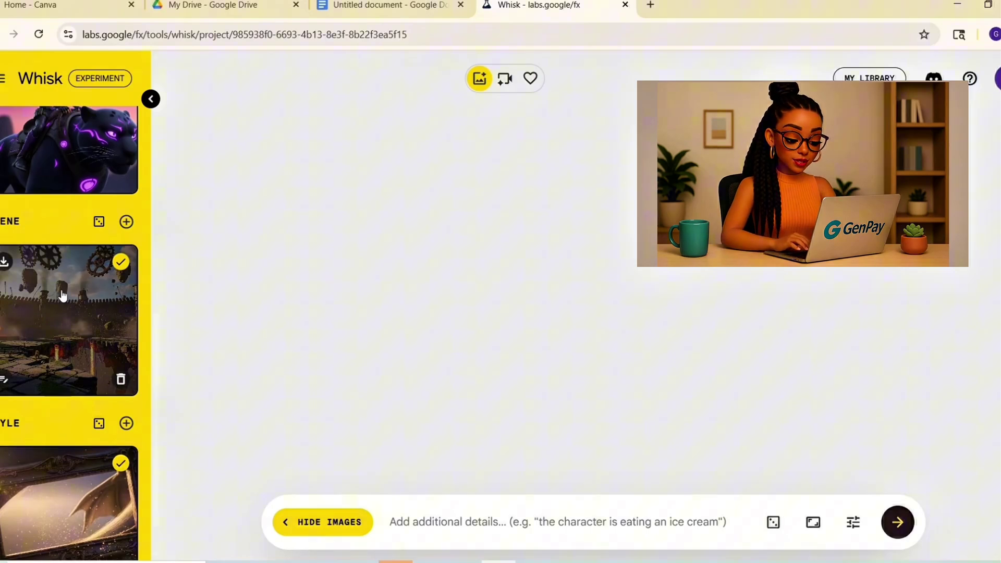
pyautogui.scroll(-1, 63, 296)
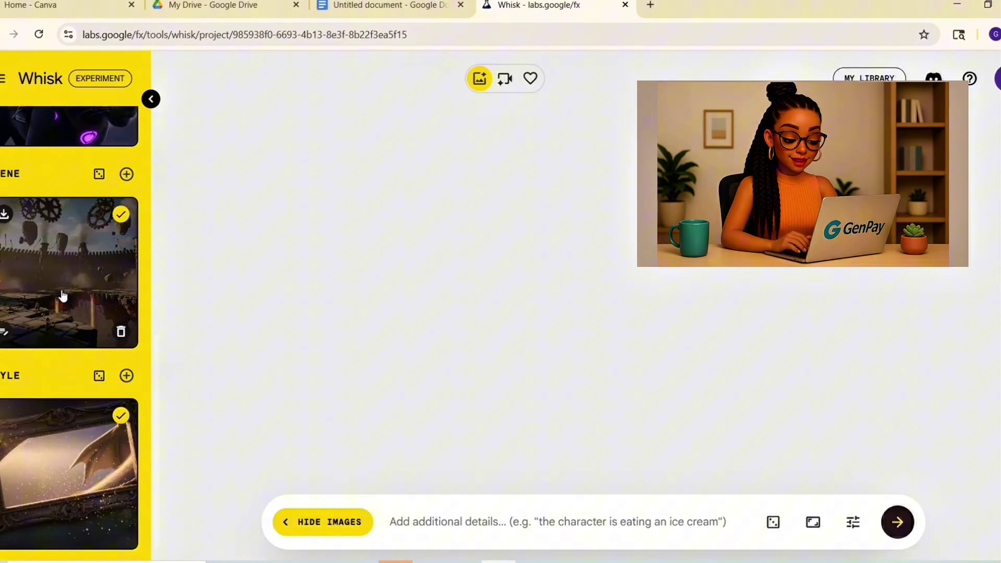
# Step: Generate images from the prompt in which each of the four kids receives a glowing animal token
pyautogui.click(422, 522)
pyautogui.write('Each of the four kids receives a glowing animal token mid-scene: Kai on a rooftop, Lina in a schoolyard, Nico in a forest, Jaya in an alley. The token glows, hovers, and the air ripples. Realistic 3D render with magic light and Pixar-style emotion.  There are only four kids and four animals in this scene. Do not add any extra characters or beasts.')
pyautogui.click(897, 526)
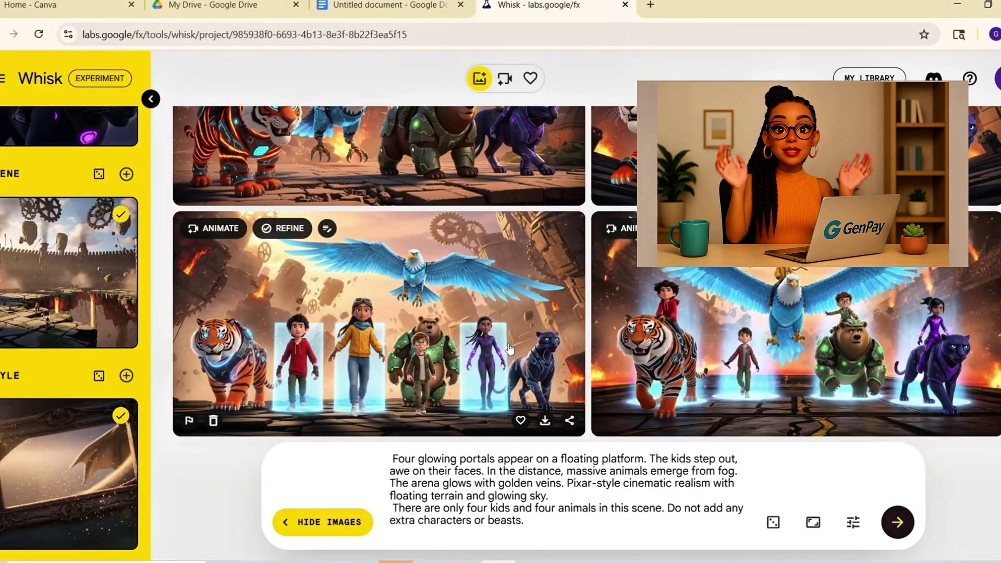
# Step: Select the prompt's restriction to four kids and four animals, and download the first closing-scene image of the kids holding their tokens
pyautogui.moveTo(526, 521); pyautogui.dragTo(391, 508)
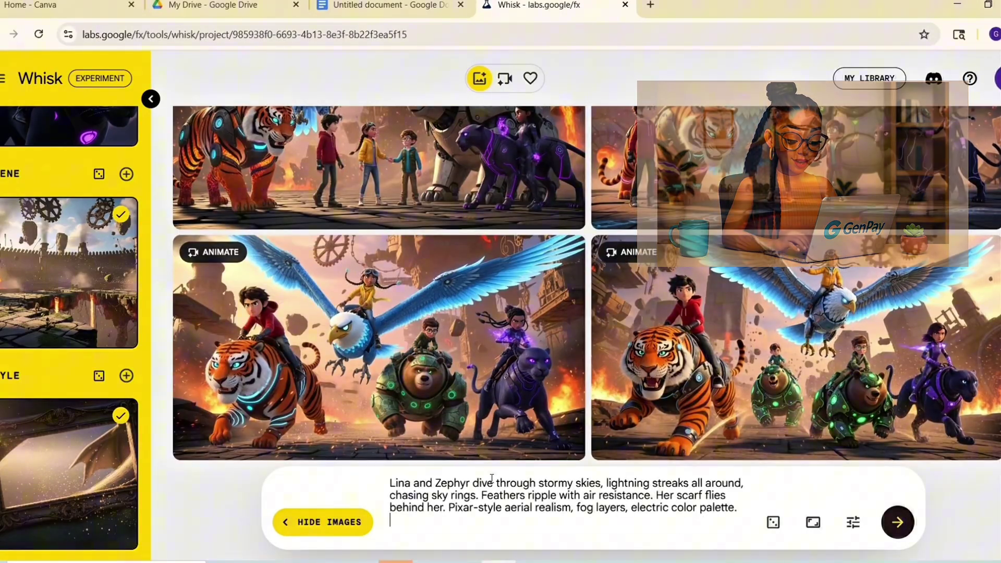
pyautogui.scroll(7, 119, 371)
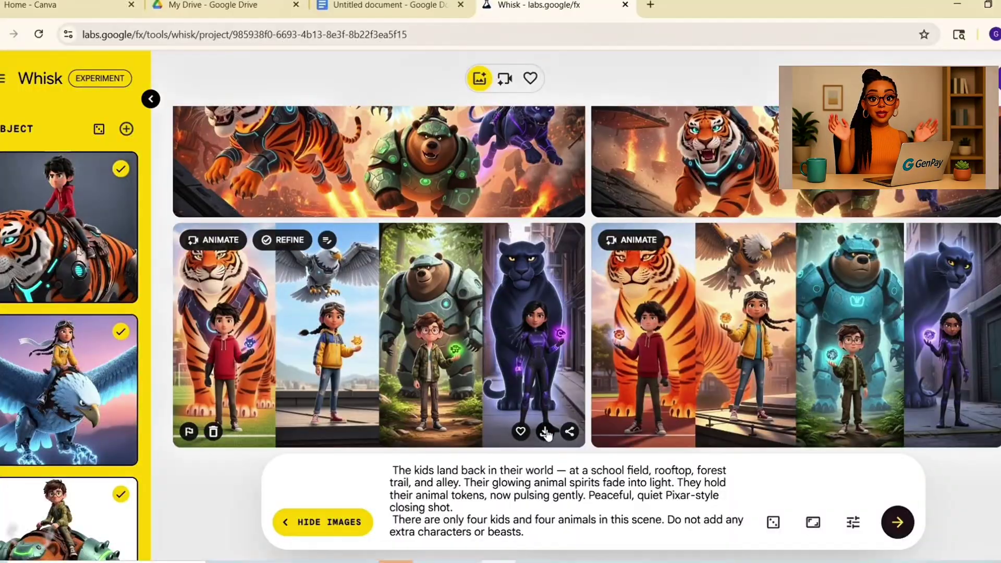
pyautogui.click(546, 432)
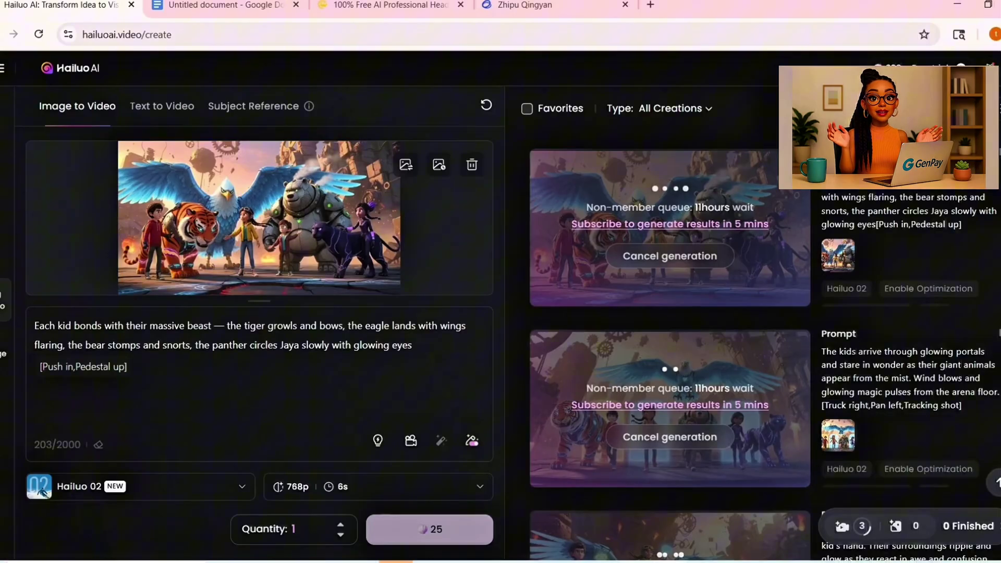
# Step: Switch to Zhipu Qingyan's Qingying AI video, download the glowing animal token video, and close its preview
pyautogui.moveTo(635, 562)
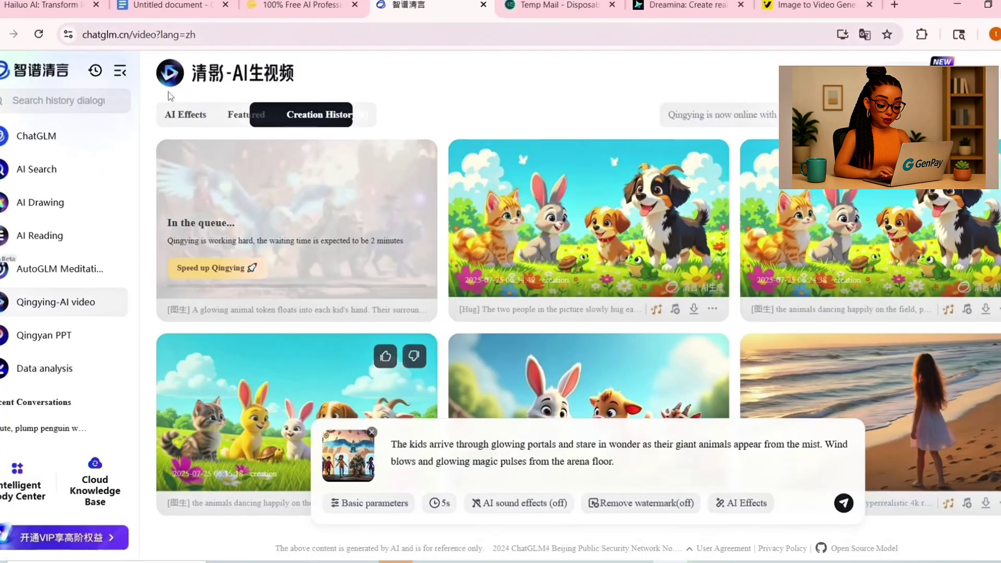
pyautogui.click(111, 34)
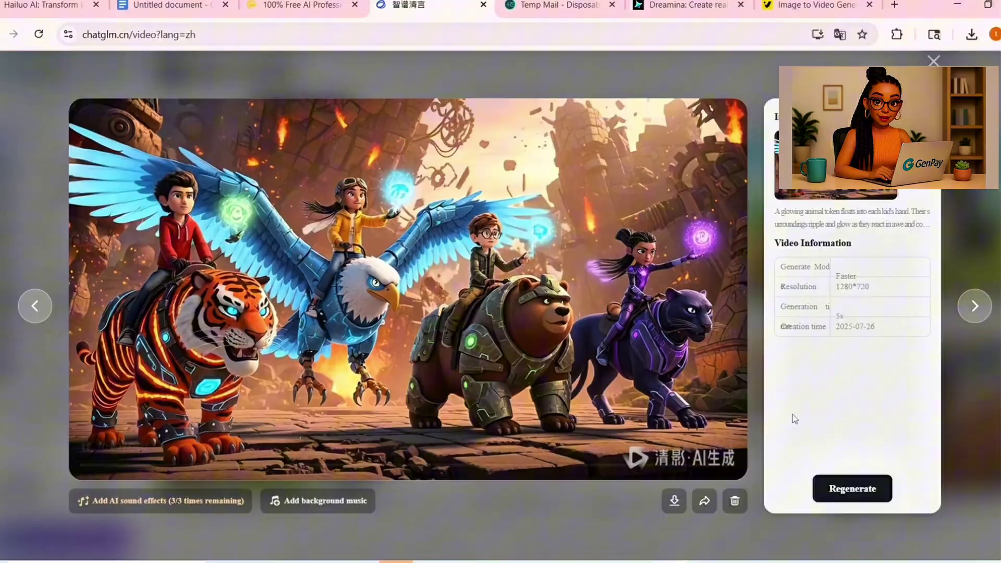
pyautogui.click(673, 501)
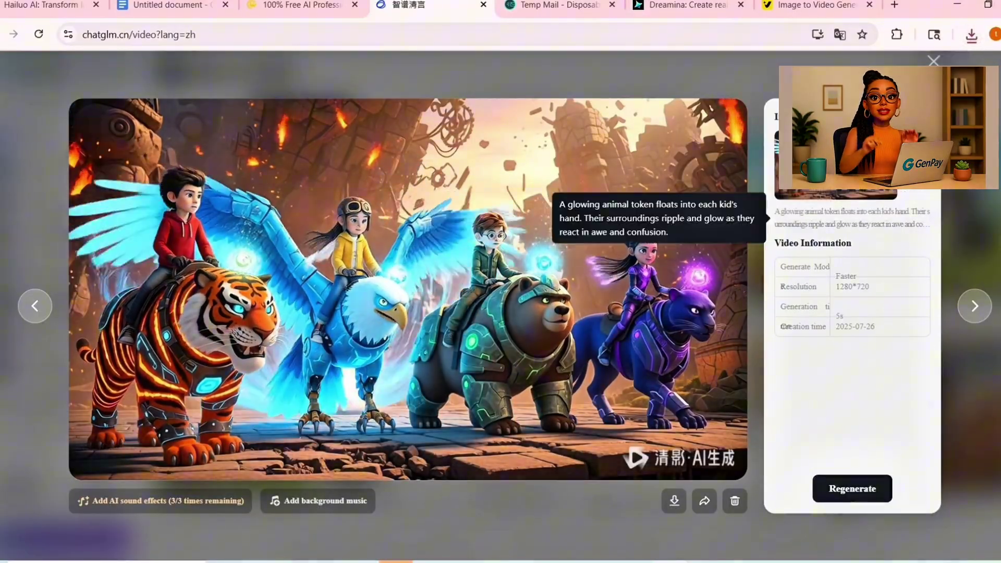
pyautogui.press('Escape')
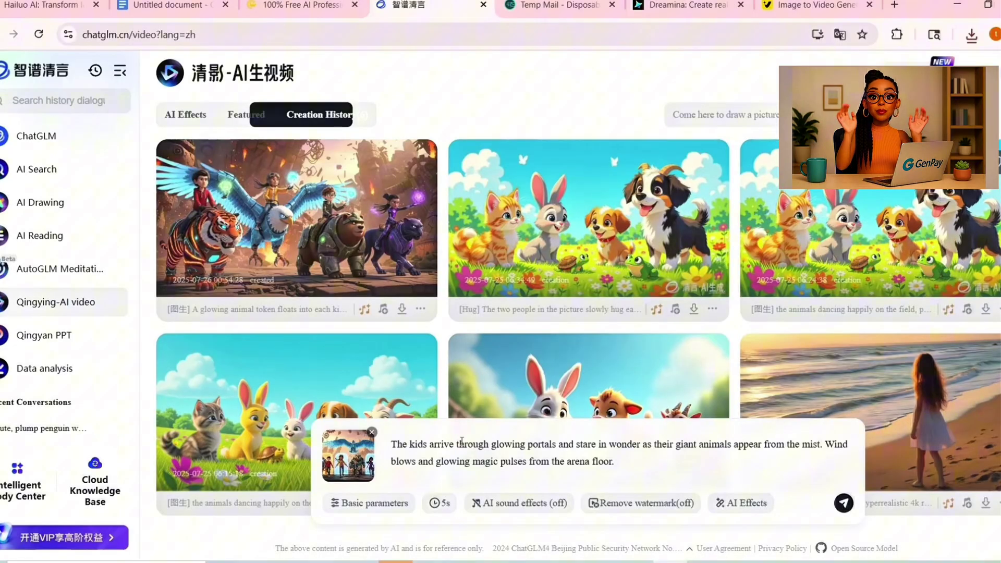
# Step: Submit the glowing portals video for generation, and upload the image of the kids bonding with their beasts, cropped to 16:9
pyautogui.click(842, 503)
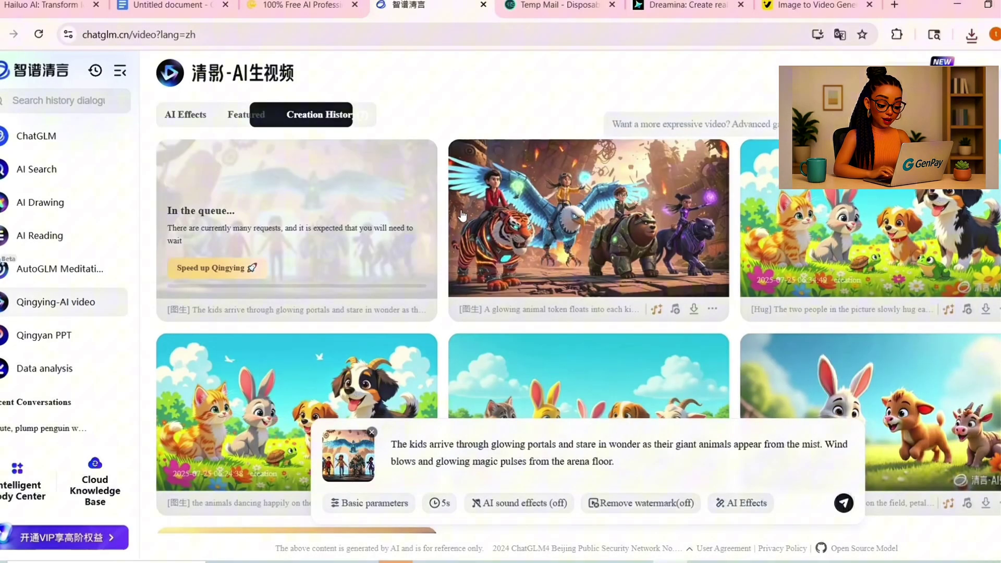
pyautogui.moveTo(166, 6); pyautogui.dragTo(540, 352)
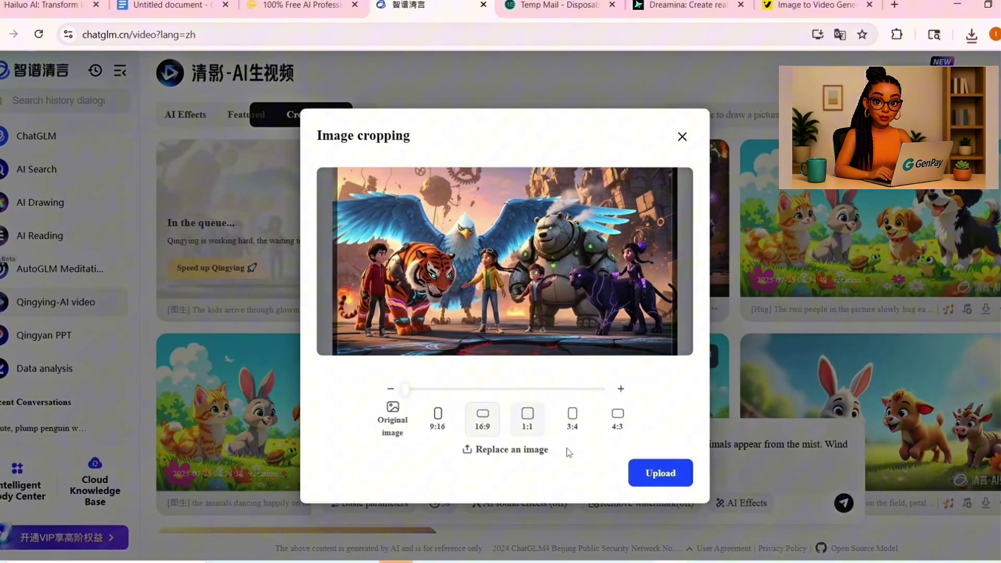
pyautogui.click(661, 473)
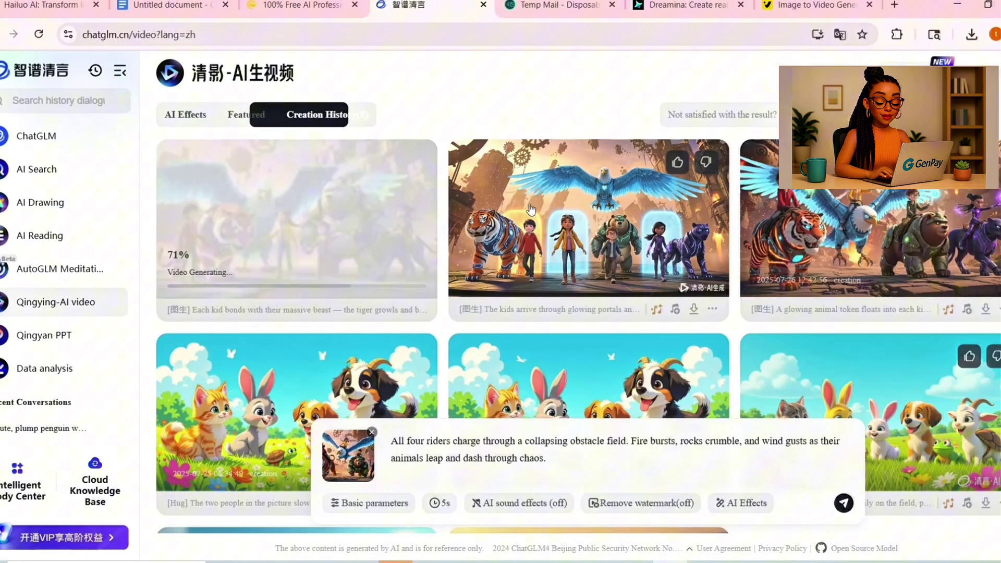
# Step: Preview the video of the kids bonding with their beasts and the video of their arrival through glowing portals
pyautogui.click(345, 214)
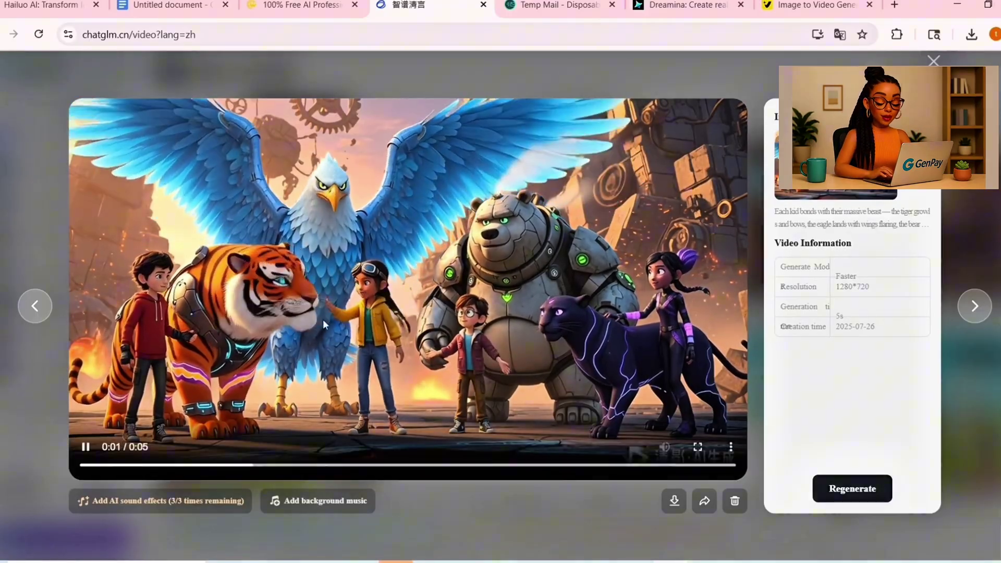
pyautogui.click(974, 305)
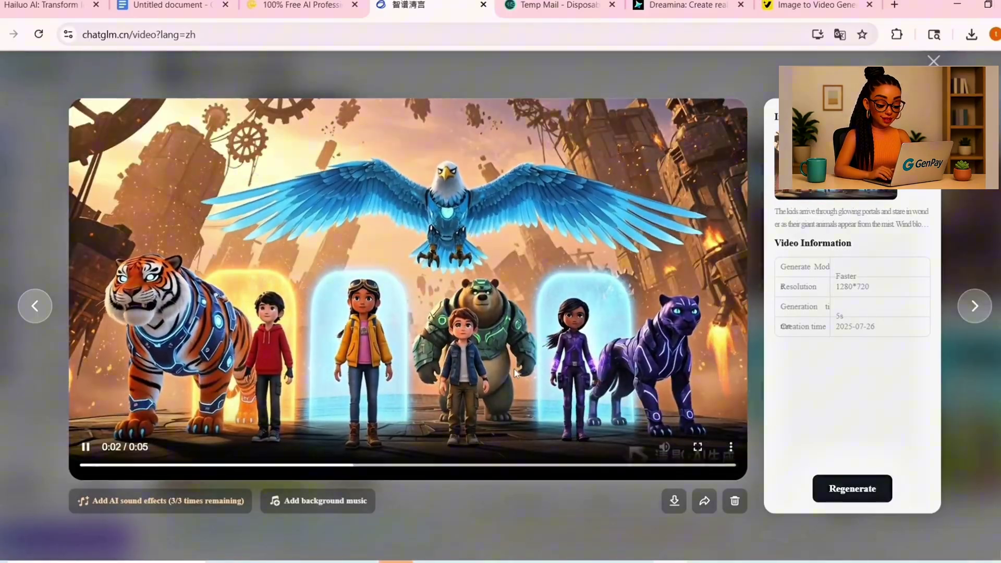
pyautogui.click(975, 306)
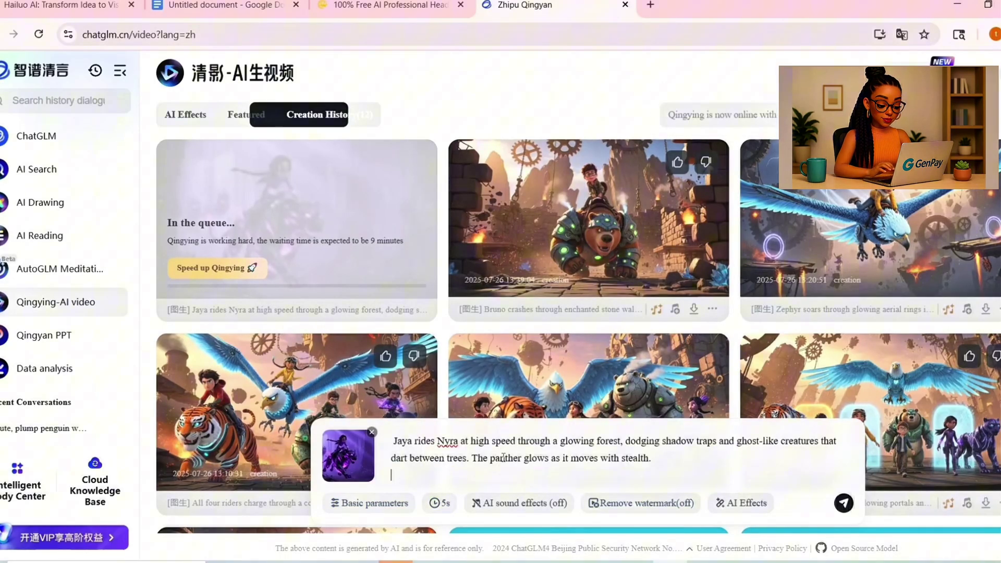
# Step: Review the finished videos in the creation history, from Bruno crashing through stone walls back to the glowing animal tokens
pyautogui.scroll(-3, 605, 208)
pyautogui.scroll(3, 604, 208)
pyautogui.scroll(-1, 604, 208)
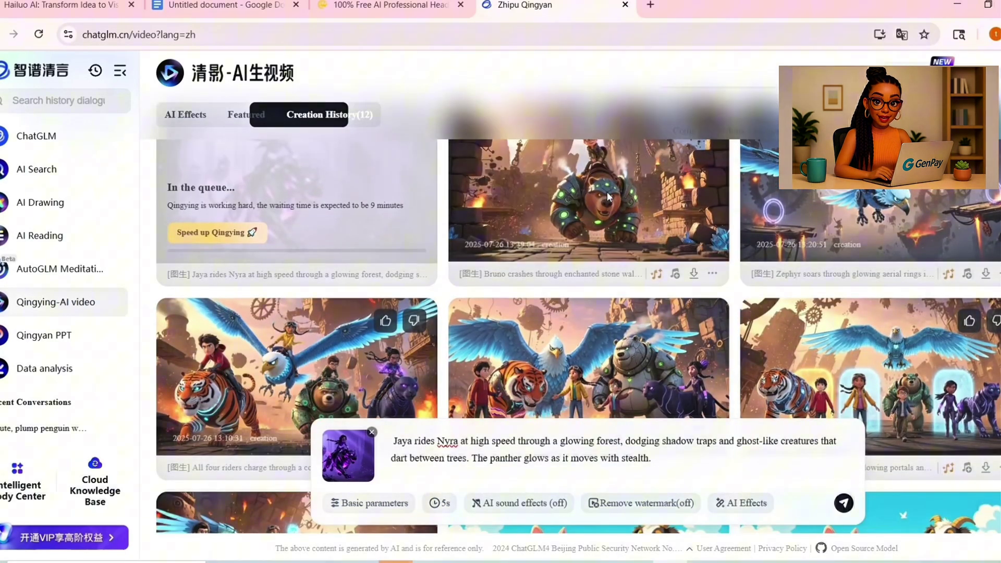
pyautogui.click(589, 208)
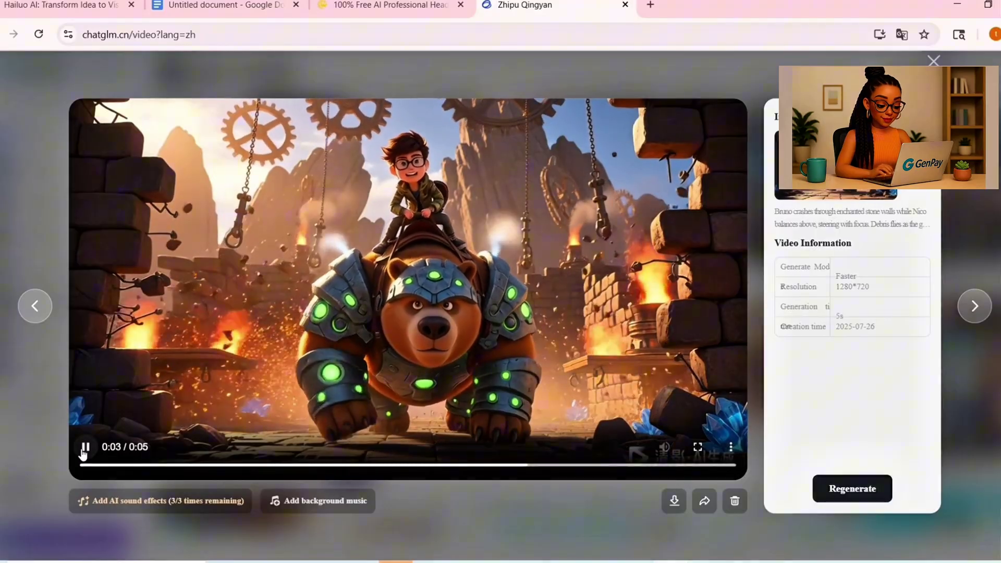
pyautogui.click(974, 306)
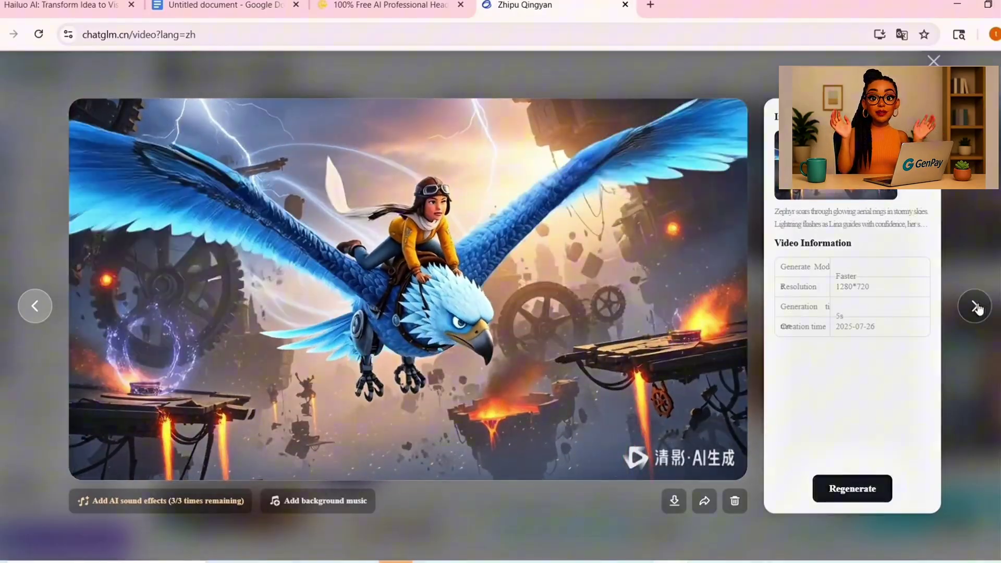
pyautogui.click(974, 305)
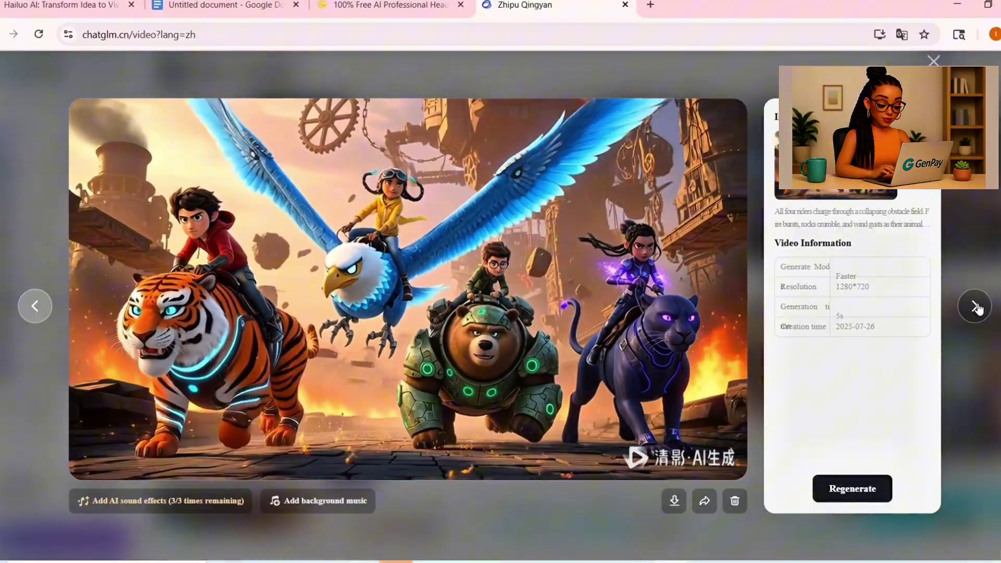
pyautogui.click(974, 306)
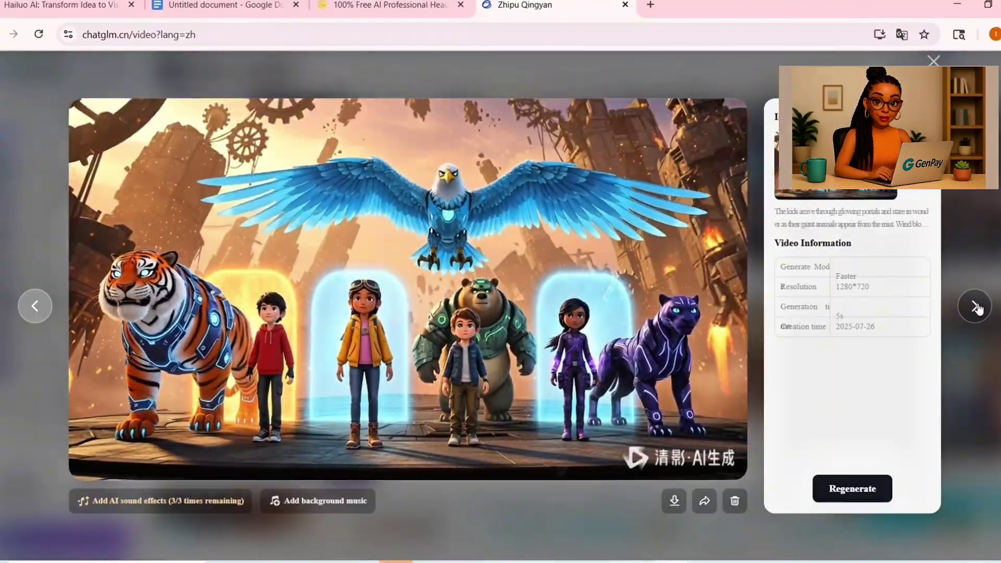
pyautogui.click(974, 305)
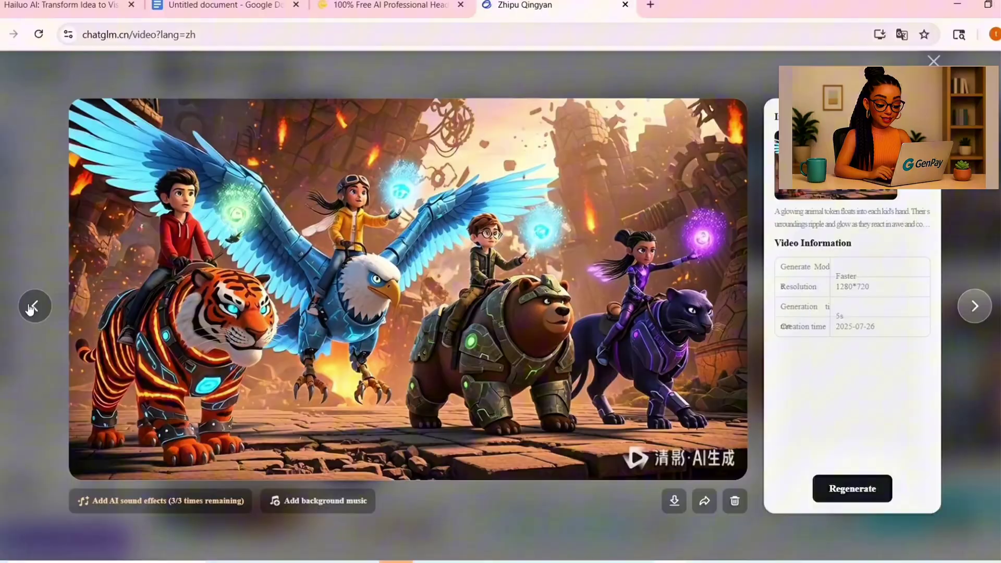
pyautogui.click(33, 306)
pyautogui.click(33, 306)
pyautogui.click(34, 307)
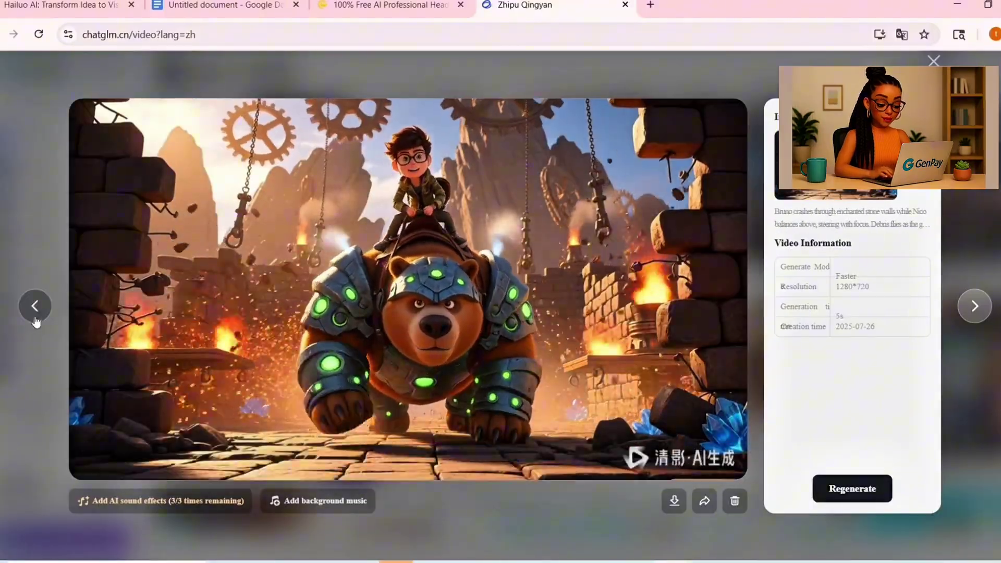
# Step: Download the finished scene videos one after another, starting with Bruno crashing through stone walls, and close the preview
pyautogui.click(674, 501)
pyautogui.click(975, 306)
pyautogui.click(674, 501)
pyautogui.click(974, 306)
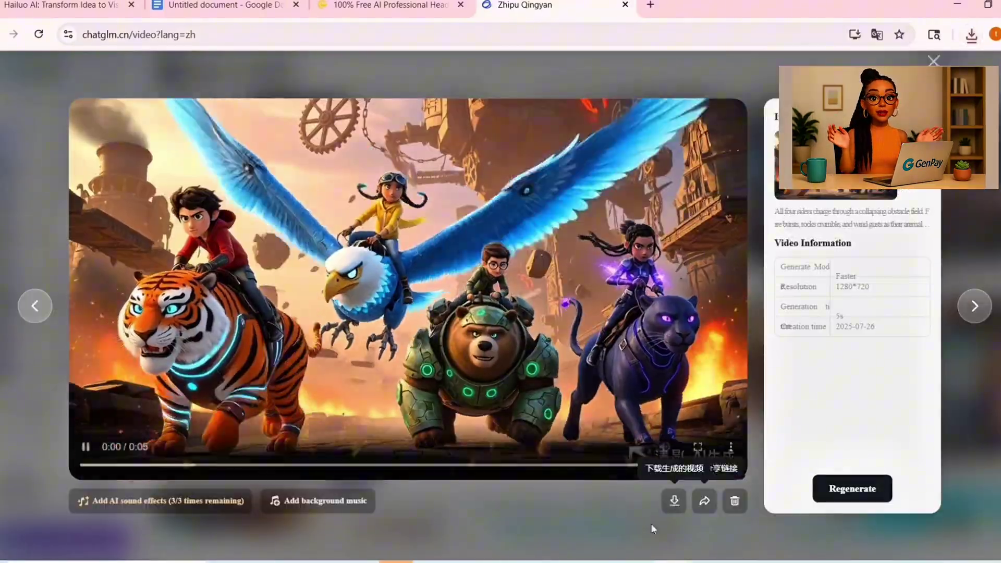
pyautogui.click(975, 306)
pyautogui.click(674, 501)
pyautogui.click(975, 306)
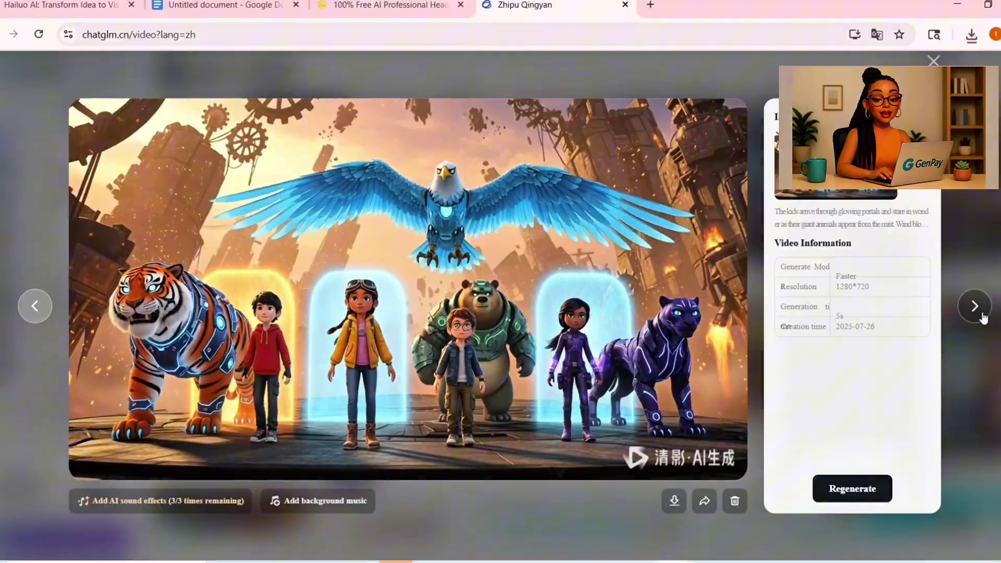
pyautogui.click(975, 306)
pyautogui.click(933, 61)
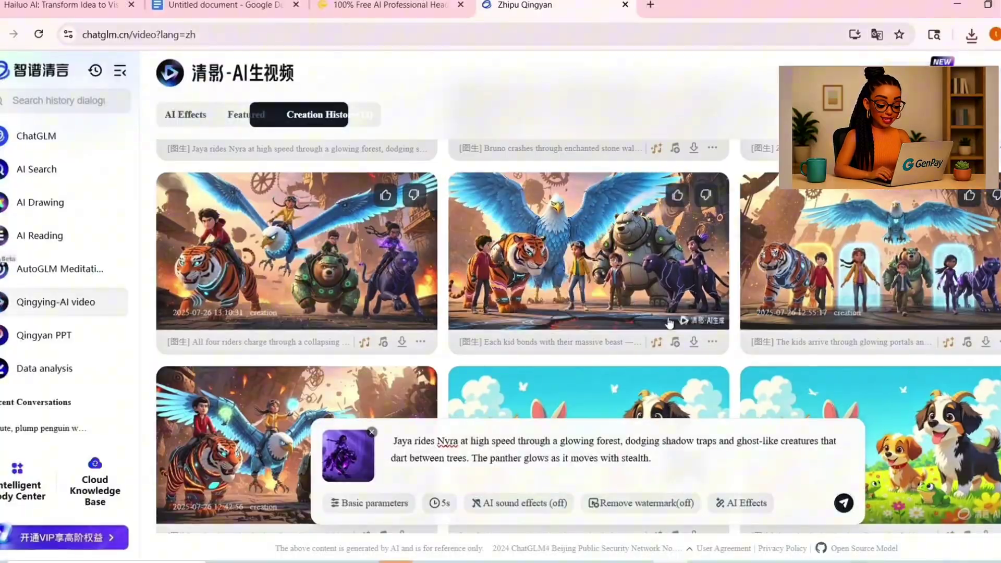
# Step: Delete the glowing animal tokens video and the video of all four riders charging through the collapsing obstacle field from the creation history
pyautogui.scroll(2, 669, 323)
pyautogui.scroll(-3, 257, 417)
pyautogui.click(420, 384)
pyautogui.click(407, 335)
pyautogui.click(609, 346)
pyautogui.scroll(2, 425, 214)
pyautogui.click(420, 289)
pyautogui.click(404, 241)
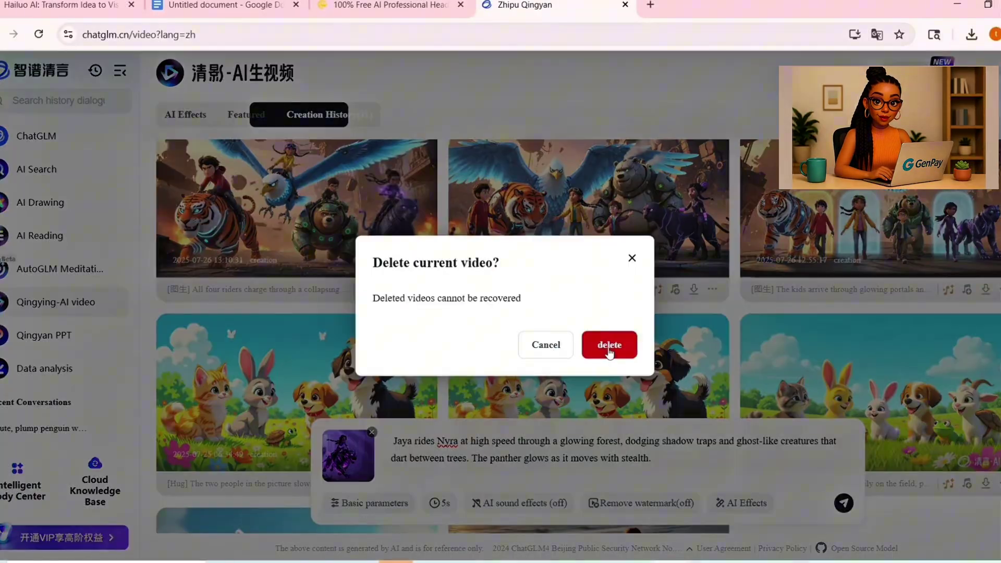
pyautogui.click(608, 349)
# Step: Delete the video of the kids arriving through glowing portals and the one of the kids bonding with their beasts
pyautogui.click(712, 290)
pyautogui.click(705, 223)
pyautogui.click(610, 348)
pyautogui.click(422, 288)
pyautogui.click(407, 230)
pyautogui.click(609, 348)
# Step: Delete the video of Zephyr soaring through aerial rings, and request deletion of the video of Bruno crashing through stone walls
pyautogui.scroll(4, 886, 334)
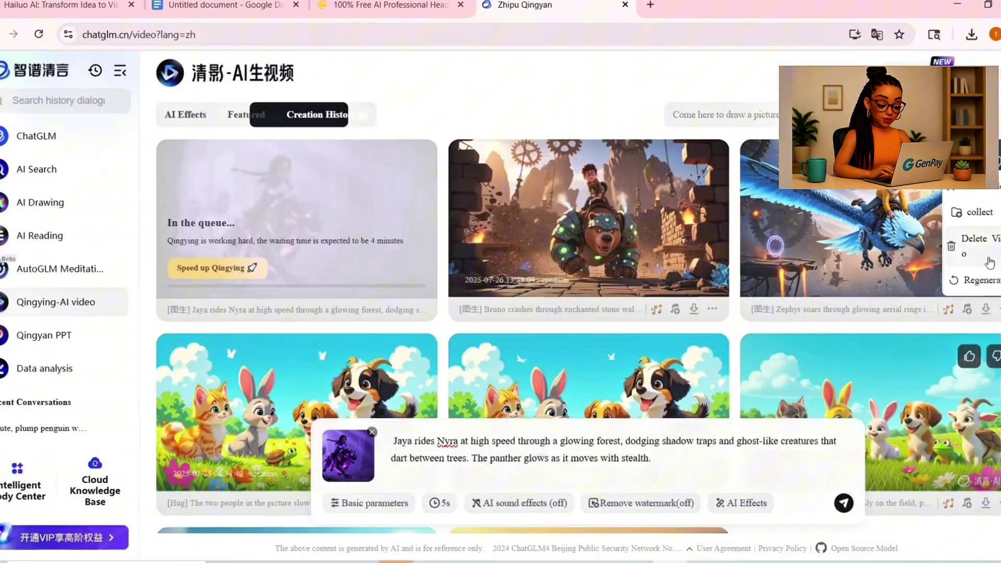
pyautogui.click(989, 262)
pyautogui.click(609, 348)
pyautogui.click(712, 308)
pyautogui.click(705, 242)
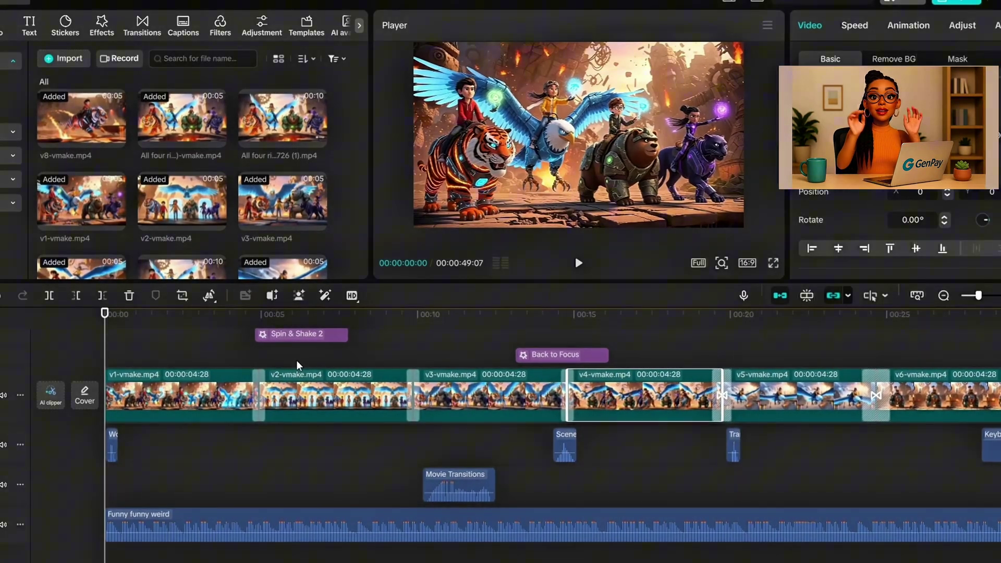
# Step: Switch to the CapCut project, look through the timeline and the effects library, and play back the assembled scene video
pyautogui.scroll(1, 298, 365)
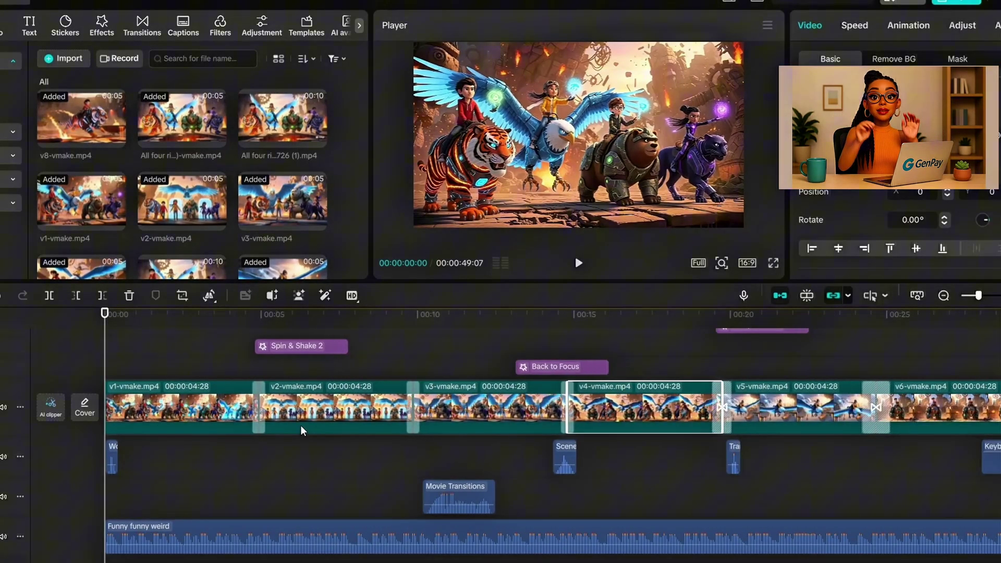
pyautogui.scroll(-2, 302, 430)
pyautogui.click(148, 21)
pyautogui.click(102, 24)
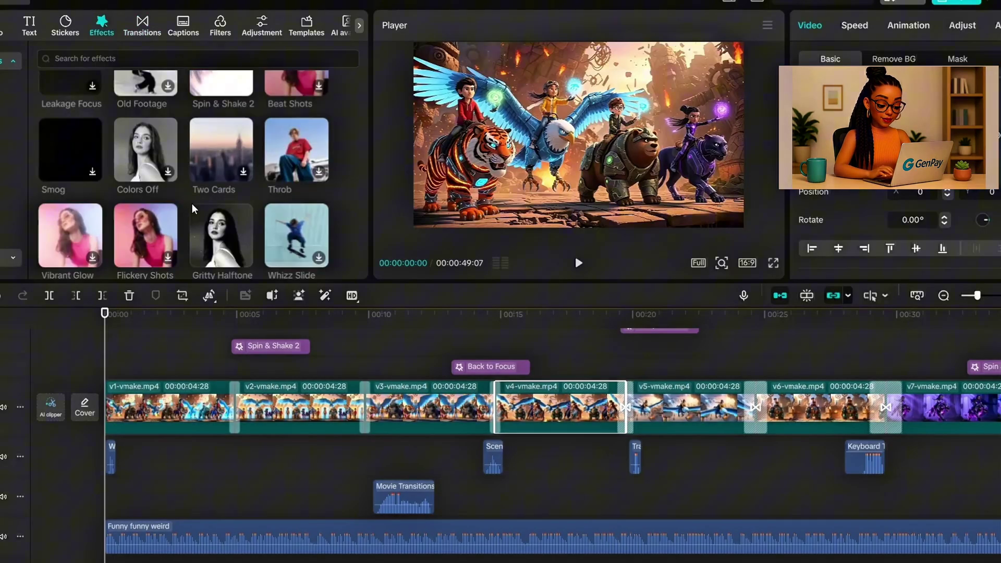
pyautogui.scroll(-1, 206, 381)
pyautogui.scroll(1, 206, 381)
pyautogui.click(579, 263)
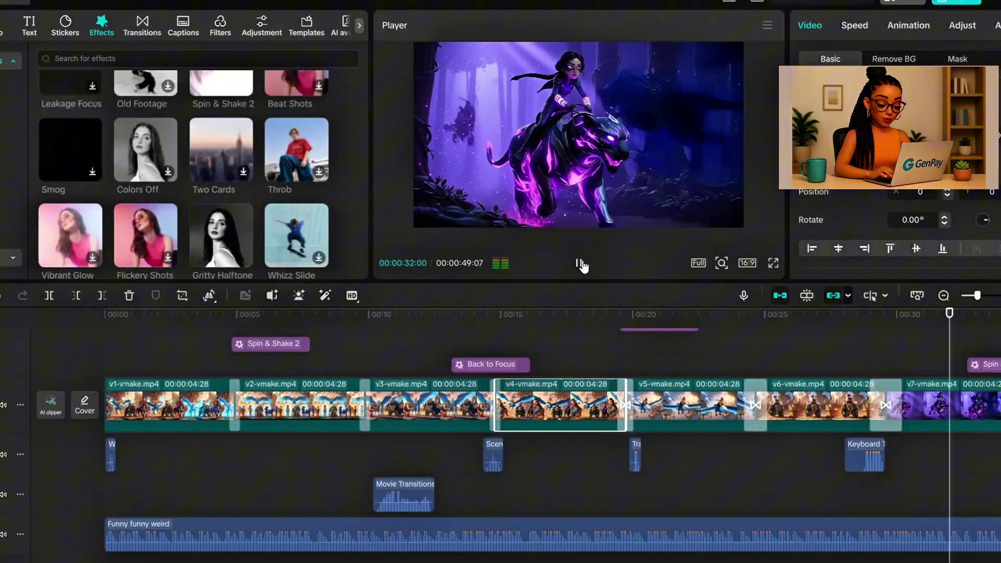
pyautogui.click(581, 264)
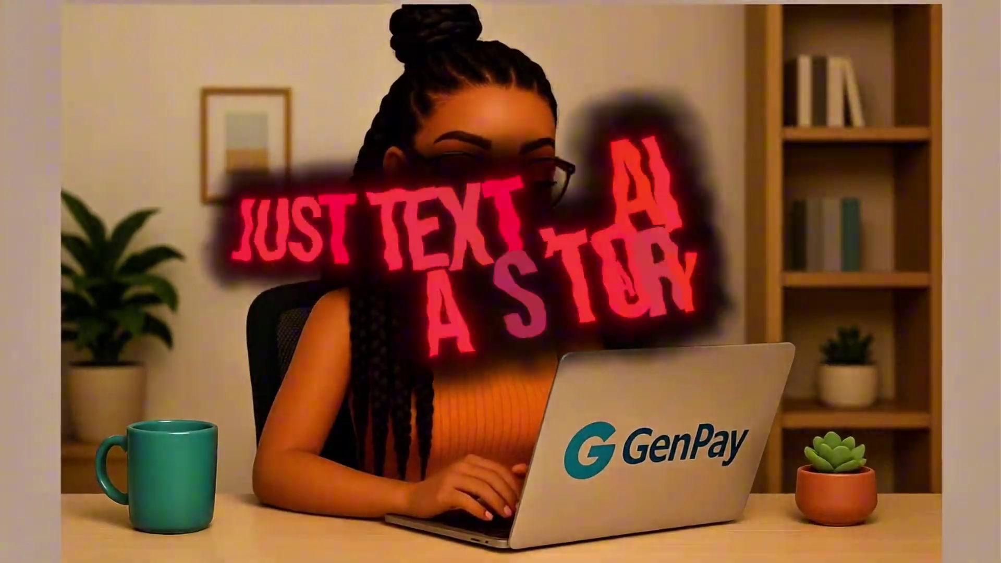